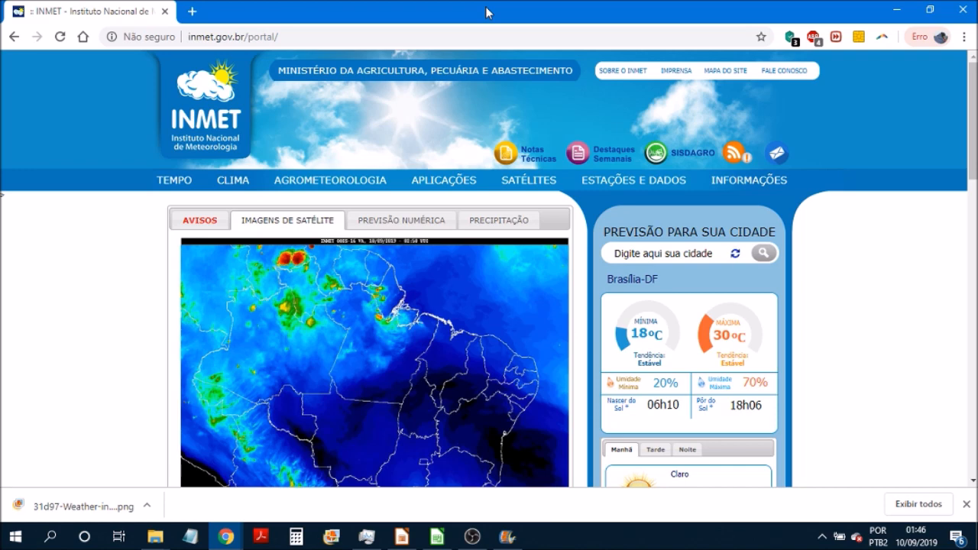
Open the BDMEP historical data page and read its description of the database contents, available variables and access options
{"action": "mouse_move", "coordinate": [632, 186]}
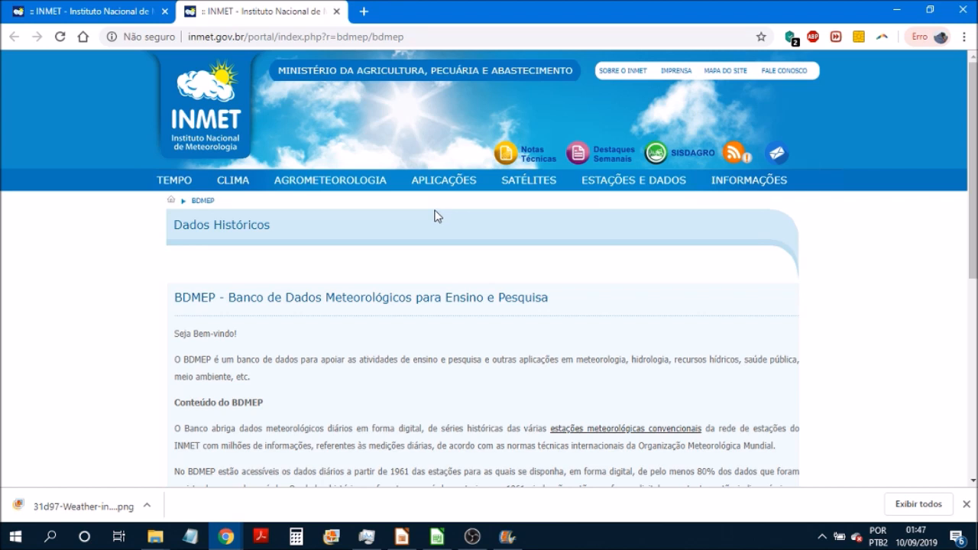
{"action": "scroll", "coordinate": [436, 214], "scroll_direction": "down", "scroll_amount": 1}
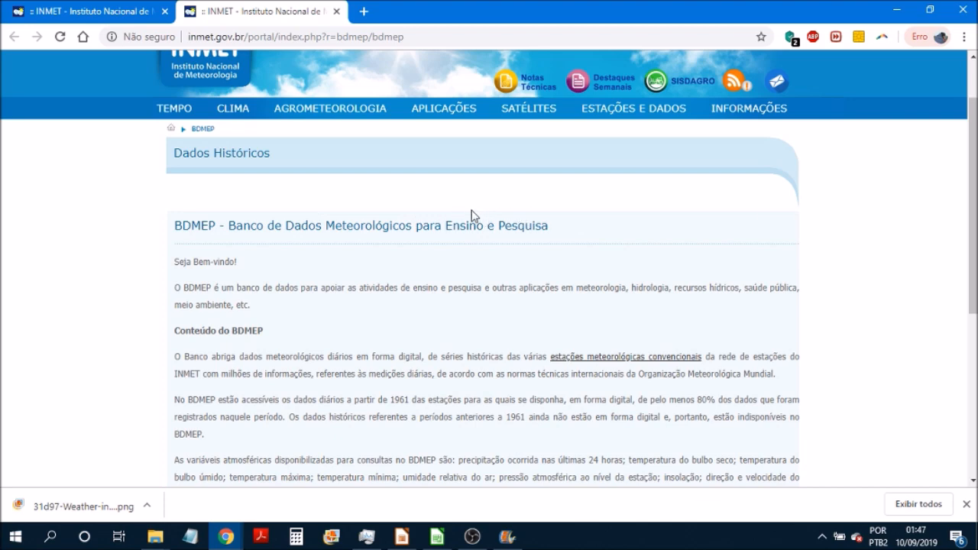
{"action": "scroll", "coordinate": [472, 215], "scroll_direction": "down", "scroll_amount": 2}
{"action": "scroll", "coordinate": [471, 214], "scroll_direction": "down", "scroll_amount": 1}
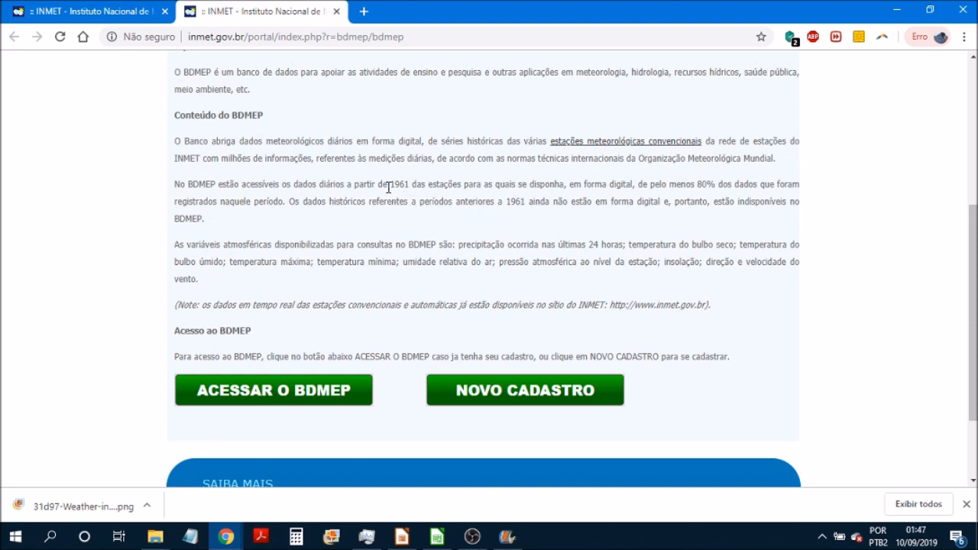
{"action": "left_click_drag", "start_coordinate": [387, 185], "coordinate": [414, 185]}
{"action": "left_click", "coordinate": [407, 205]}
{"action": "scroll", "coordinate": [514, 169], "scroll_direction": "down", "scroll_amount": 1}
{"action": "scroll", "coordinate": [500, 155], "scroll_direction": "up", "scroll_amount": 1}
{"action": "scroll", "coordinate": [434, 156], "scroll_direction": "down", "scroll_amount": 2}
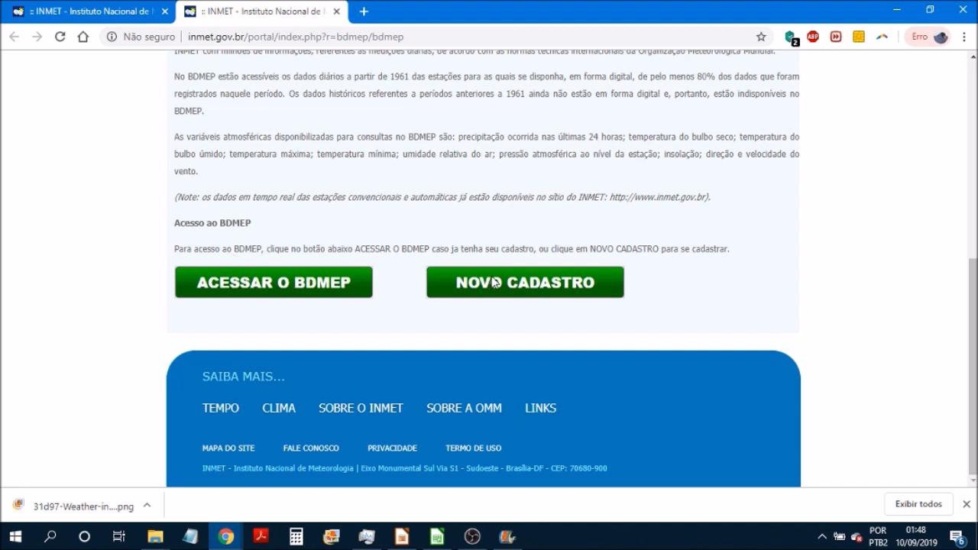
Log in to BDMEP with the saved account e-mail and password, and open the monthly historical series query form
{"action": "left_click", "coordinate": [264, 287]}
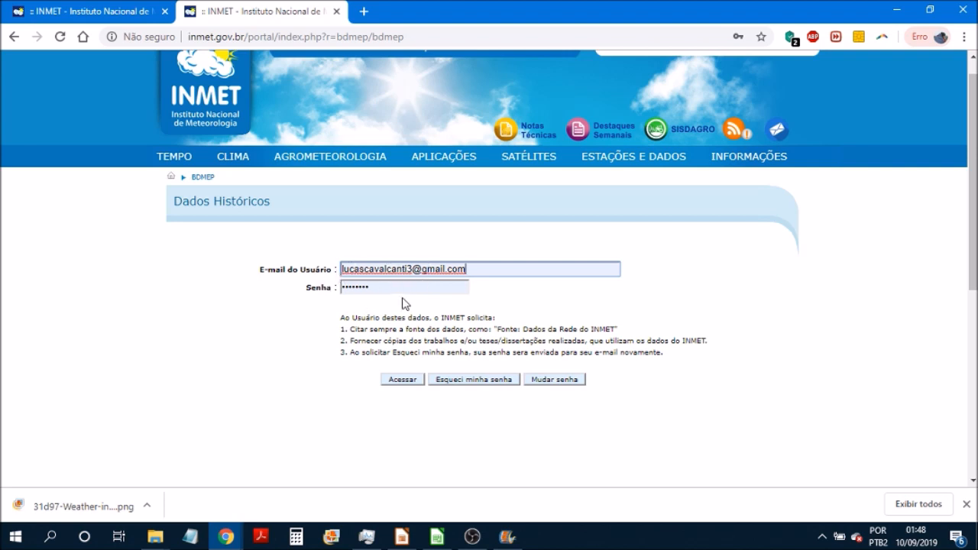
{"action": "left_click", "coordinate": [367, 293]}
{"action": "left_click", "coordinate": [401, 380]}
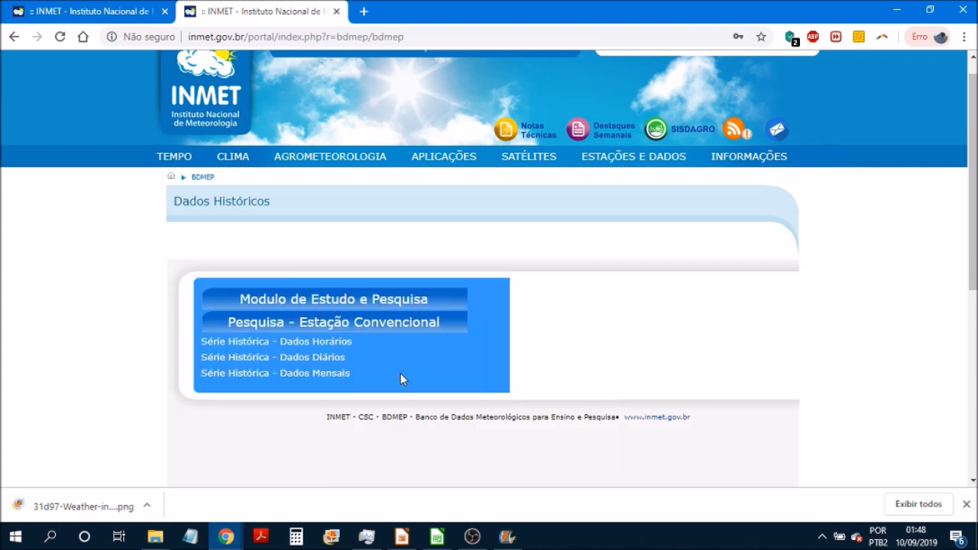
{"action": "scroll", "coordinate": [398, 294], "scroll_direction": "down", "scroll_amount": 1}
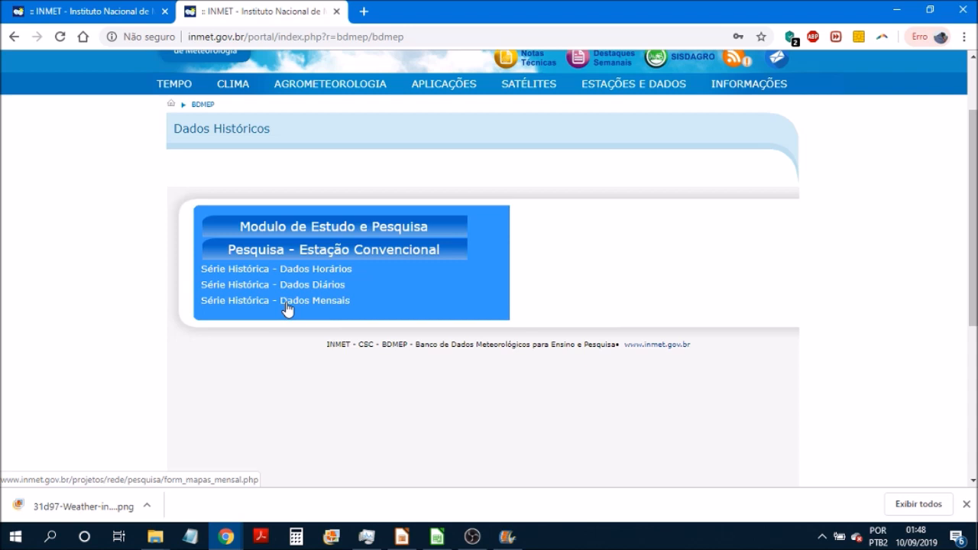
{"action": "left_click", "coordinate": [244, 303]}
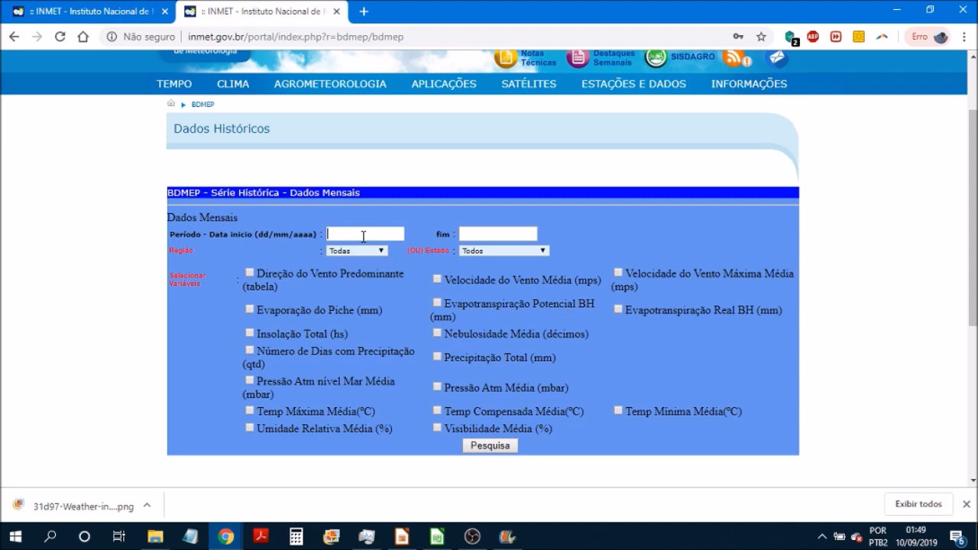
Set the query period from 01/01/1961 to 31/12/2018
{"action": "type", "text": "01/"}
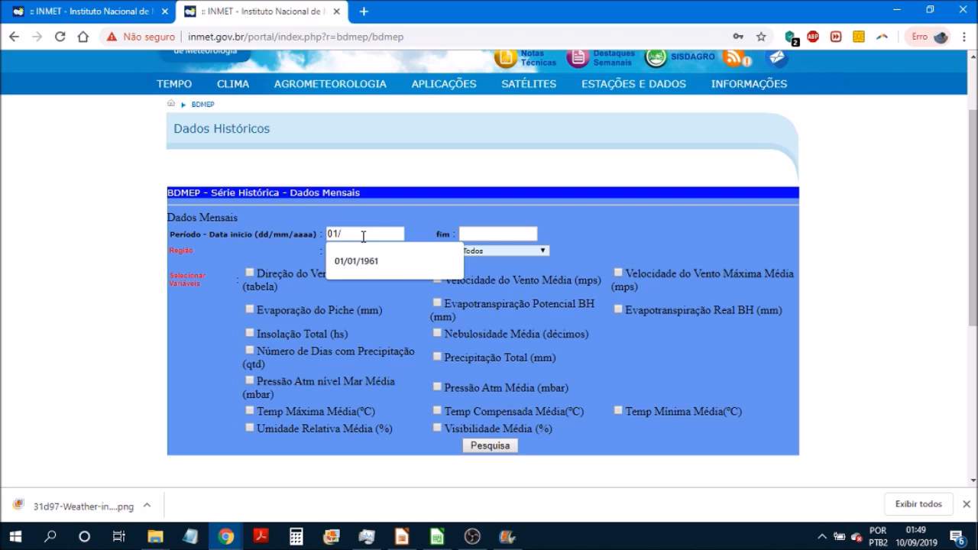
{"action": "key", "text": "Down"}
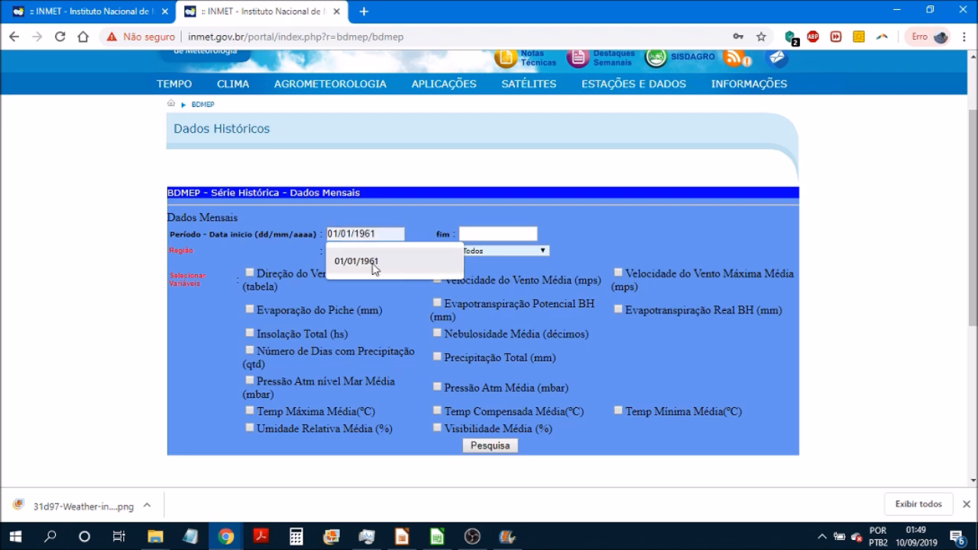
{"action": "left_click", "coordinate": [375, 264]}
{"action": "left_click", "coordinate": [495, 233]}
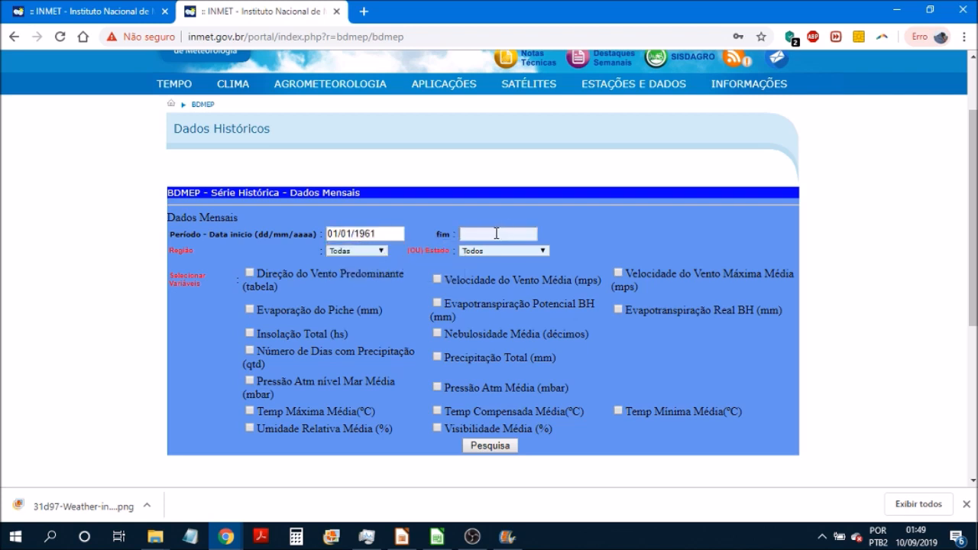
{"action": "type", "text": "31/12"}
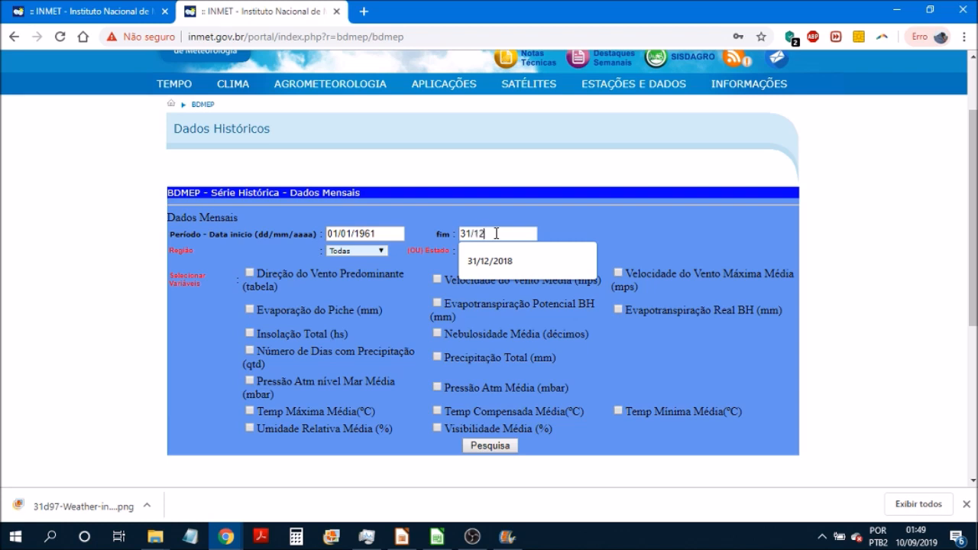
{"action": "type", "text": "/2018"}
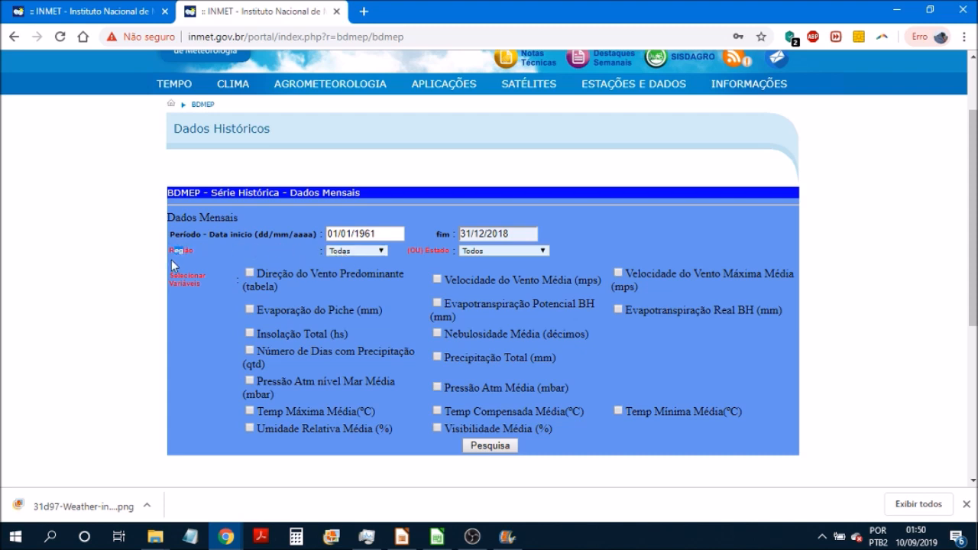
{"action": "left_click", "coordinate": [371, 250]}
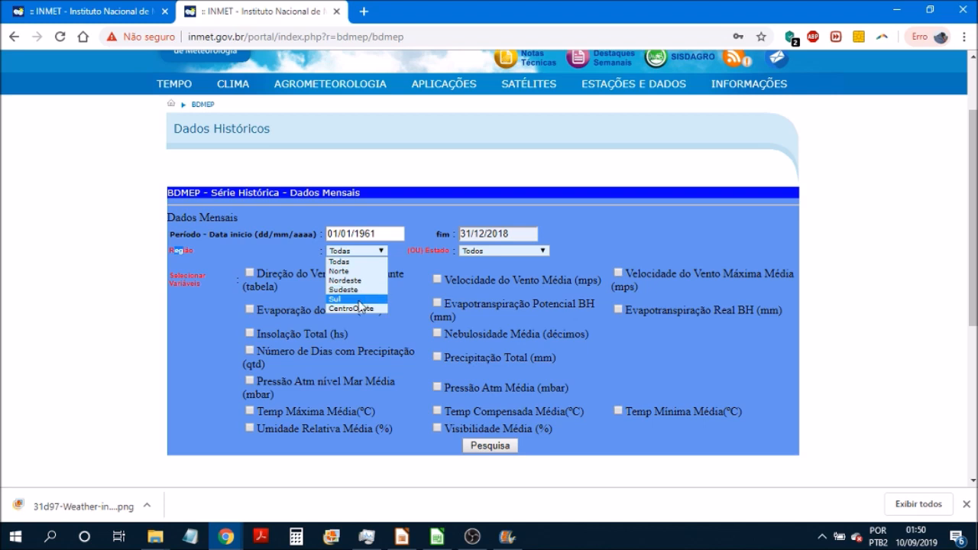
{"action": "left_click", "coordinate": [405, 247]}
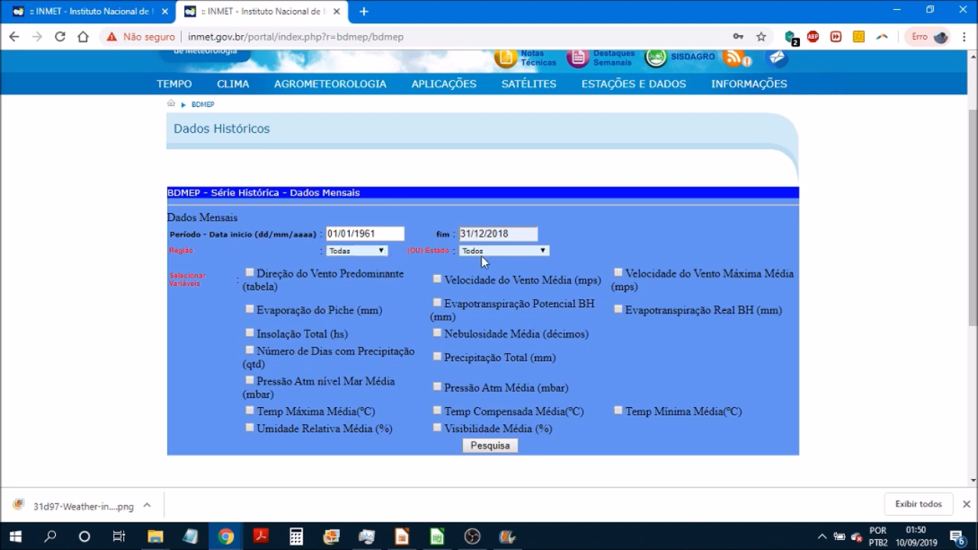
{"action": "left_click", "coordinate": [502, 249]}
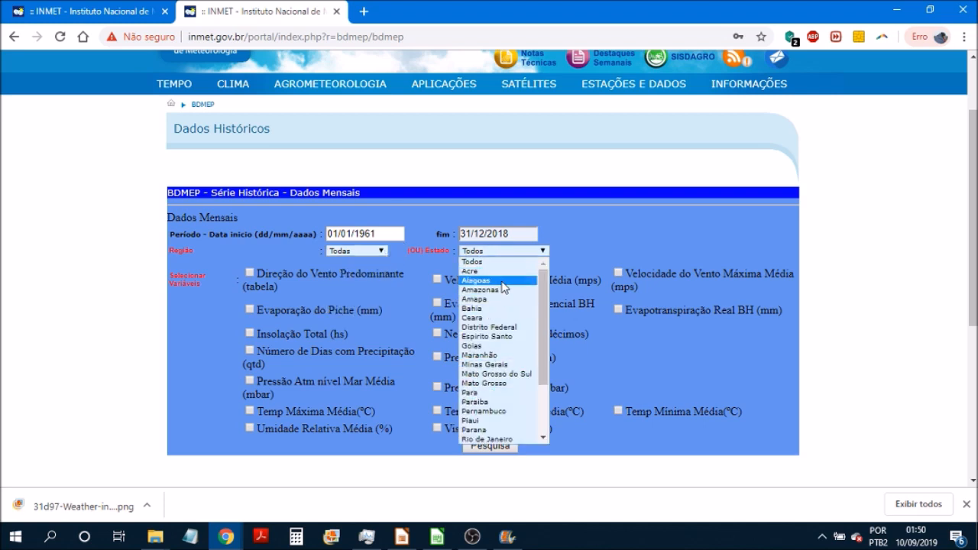
{"action": "left_click", "coordinate": [572, 238]}
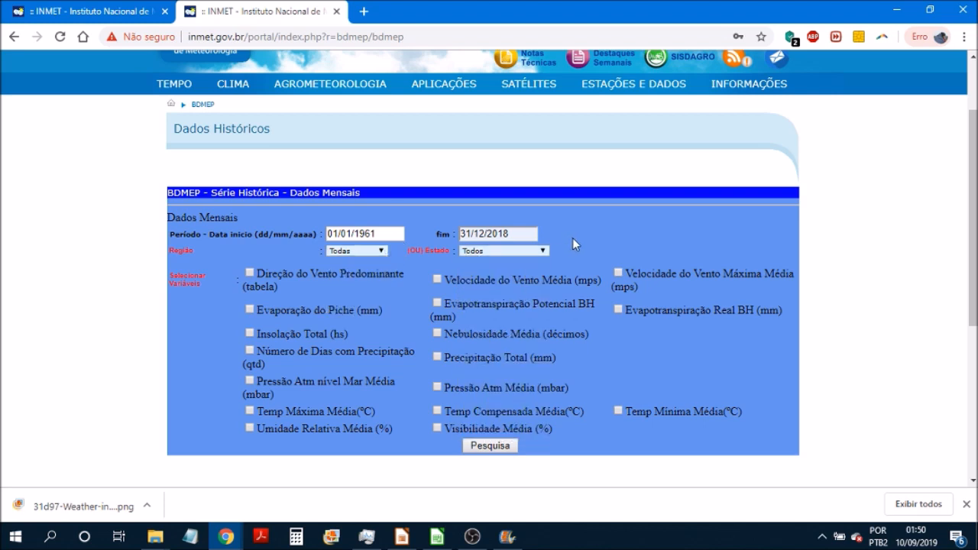
Include the variables Precipitação Total (mm) and Temp Compensada Média (ºC), and run the station search
{"action": "left_click", "coordinate": [438, 357]}
{"action": "left_click", "coordinate": [438, 411]}
{"action": "left_click", "coordinate": [489, 446]}
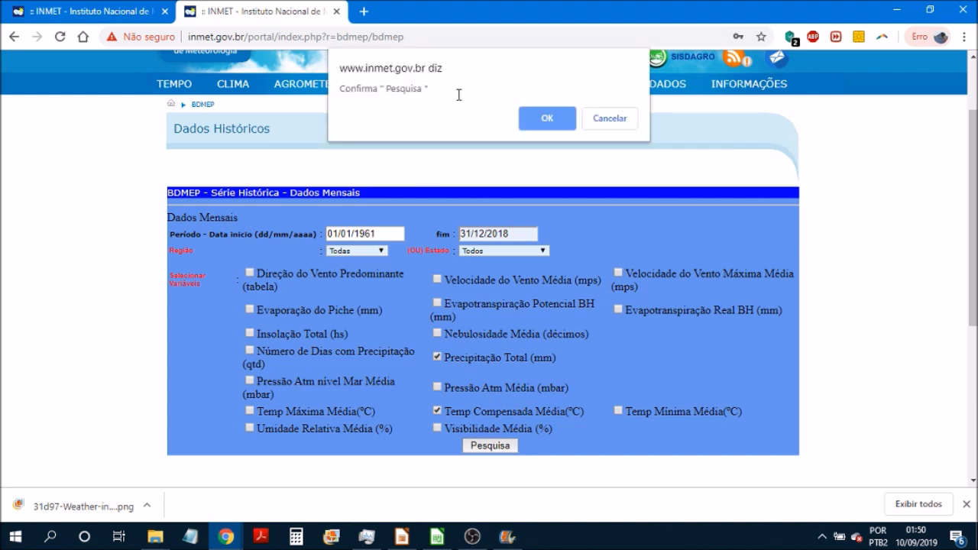
{"action": "left_click", "coordinate": [547, 118]}
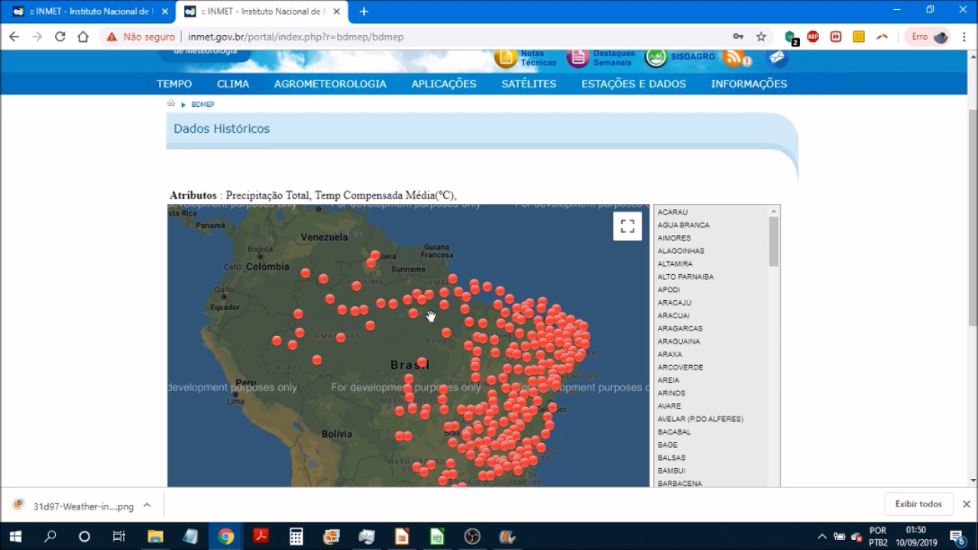
Find the RECIFE (CURADO) station in the station list and open its downloadable monthly data
{"action": "scroll", "coordinate": [773, 255], "scroll_direction": "down", "scroll_amount": 3}
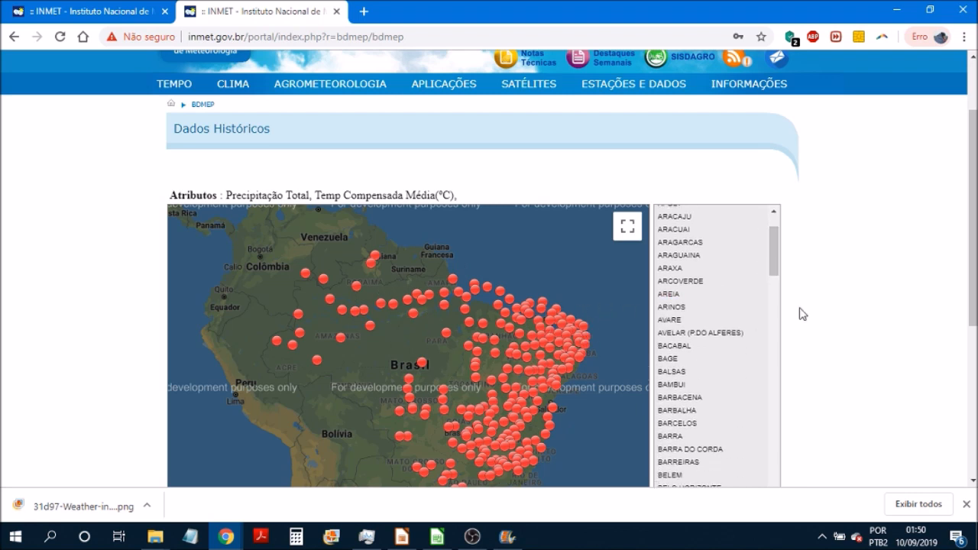
{"action": "left_click_drag", "start_coordinate": [972, 293], "coordinate": [912, 339]}
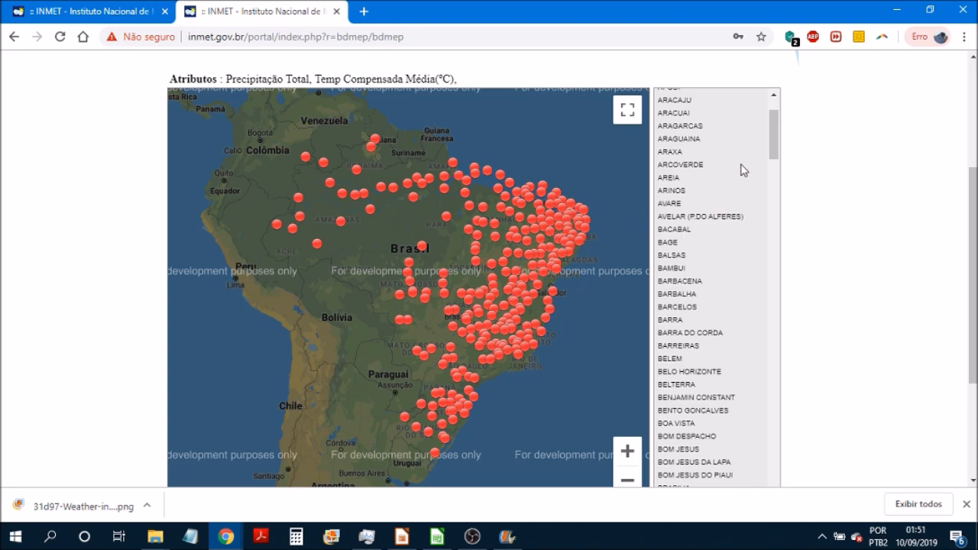
{"action": "left_click_drag", "start_coordinate": [773, 131], "coordinate": [762, 459]}
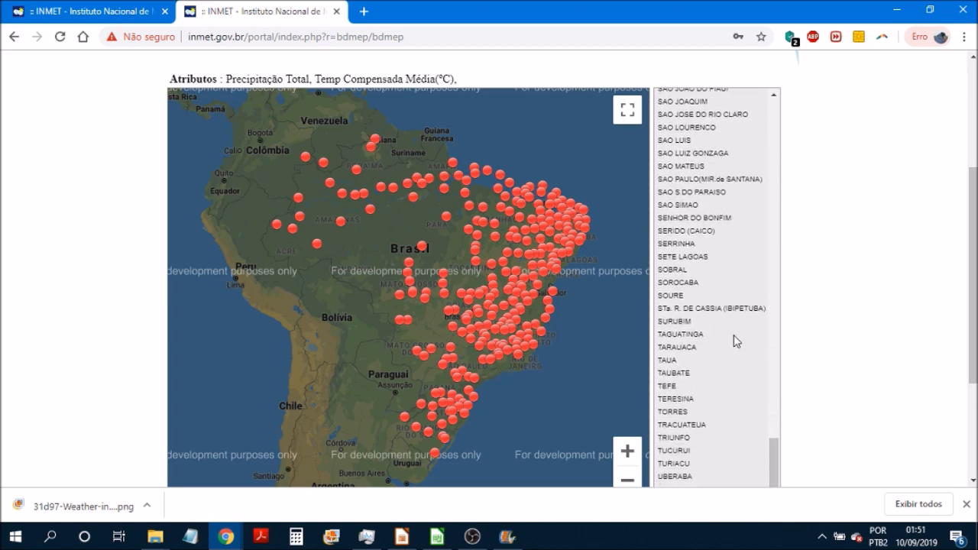
{"action": "scroll", "coordinate": [732, 332], "scroll_direction": "down", "scroll_amount": 3}
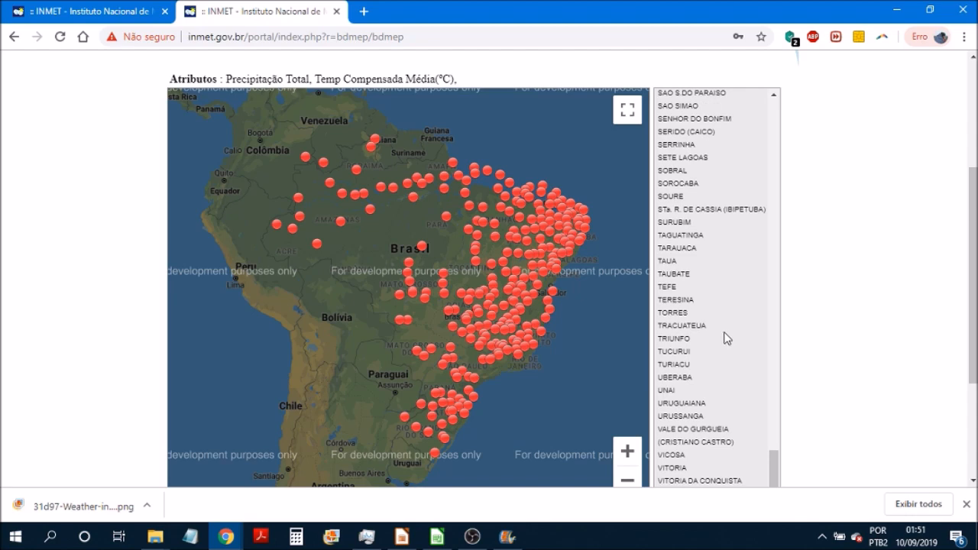
{"action": "scroll", "coordinate": [722, 338], "scroll_direction": "up", "scroll_amount": 3}
{"action": "scroll", "coordinate": [718, 342], "scroll_direction": "up", "scroll_amount": 5}
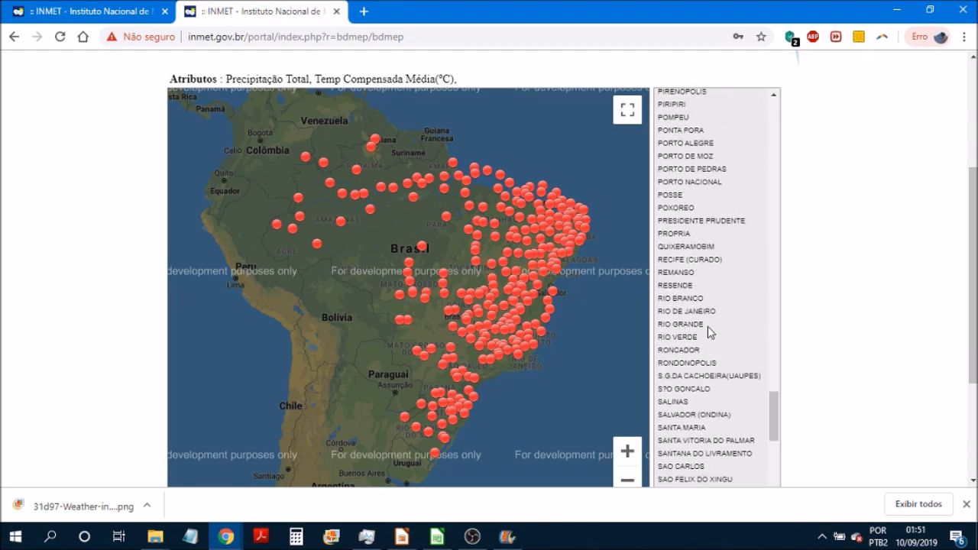
{"action": "left_click", "coordinate": [687, 260]}
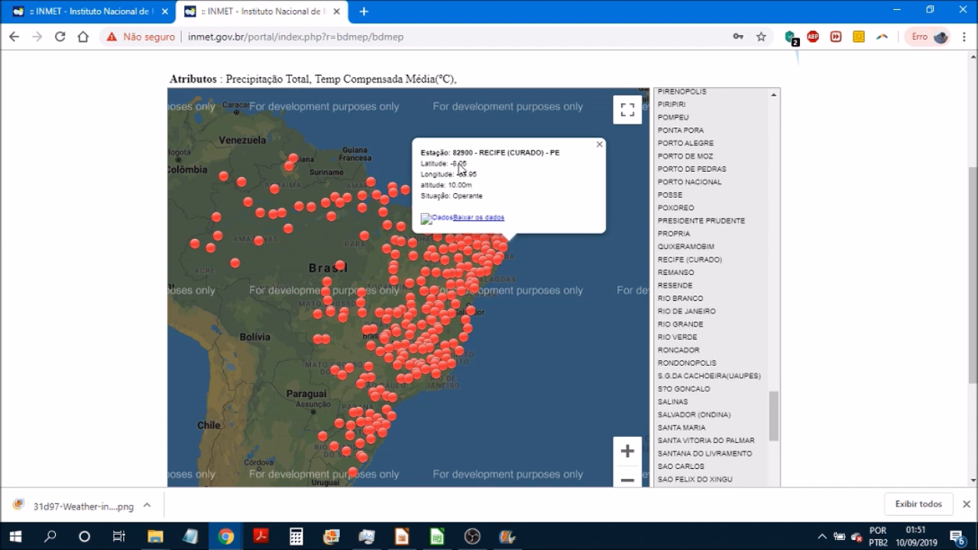
{"action": "left_click", "coordinate": [481, 219]}
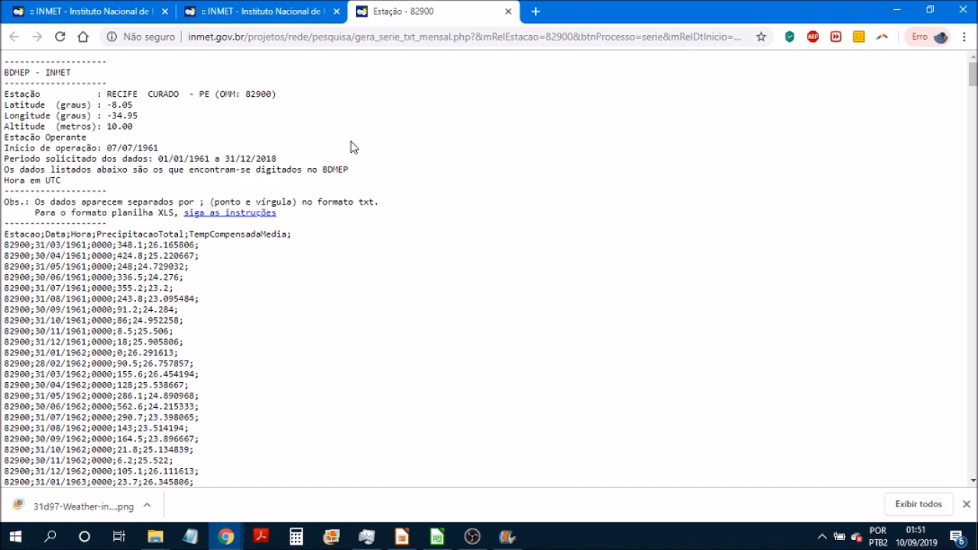
Examine the station file's header, including the start of operation, the requested period and the note on the data format
{"action": "scroll", "coordinate": [351, 146], "scroll_direction": "down", "scroll_amount": 2}
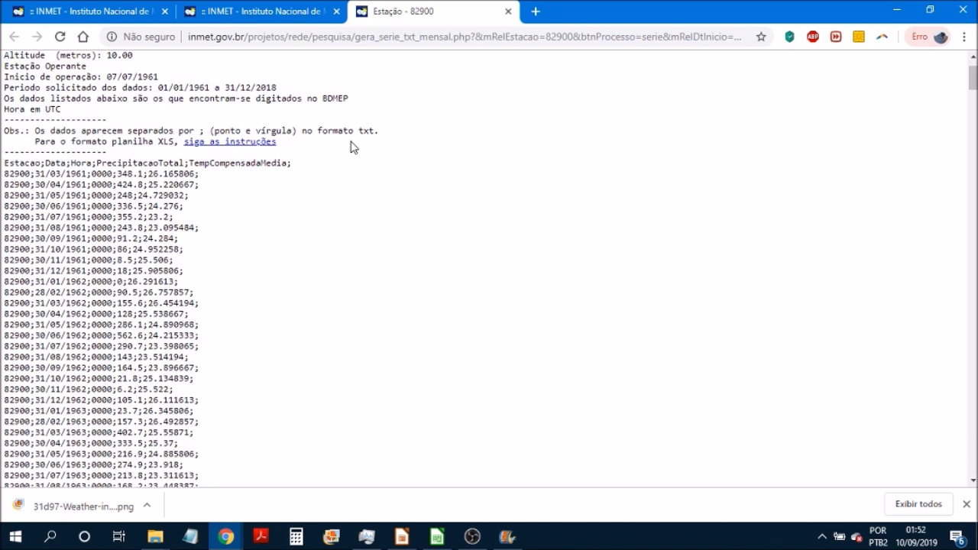
{"action": "scroll", "coordinate": [351, 147], "scroll_direction": "up", "scroll_amount": 2}
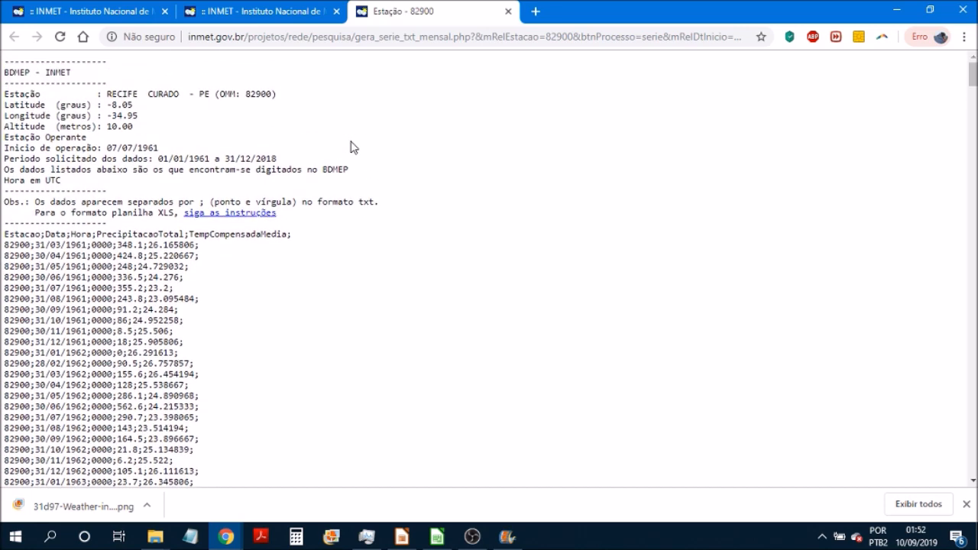
{"action": "scroll", "coordinate": [277, 140], "scroll_direction": "down", "scroll_amount": 1}
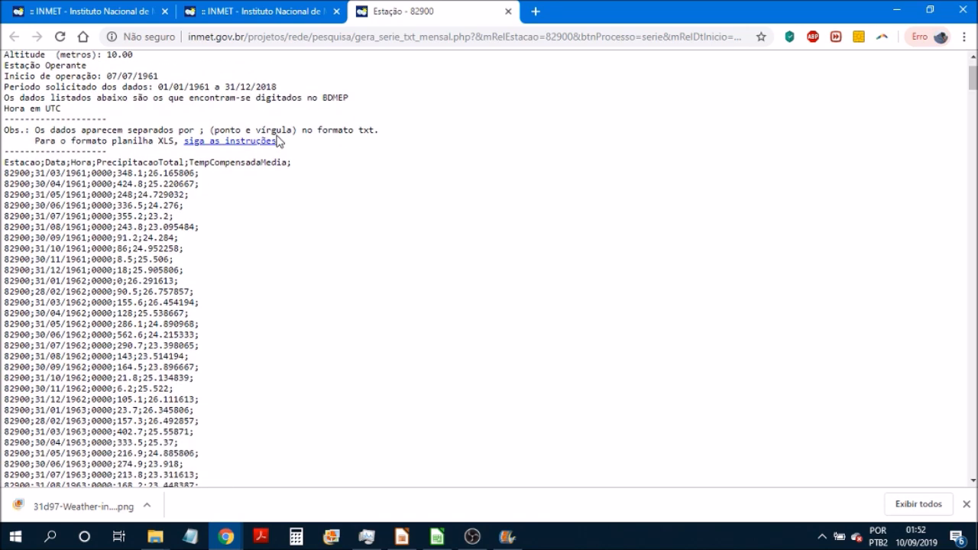
{"action": "scroll", "coordinate": [90, 149], "scroll_direction": "up", "scroll_amount": 1}
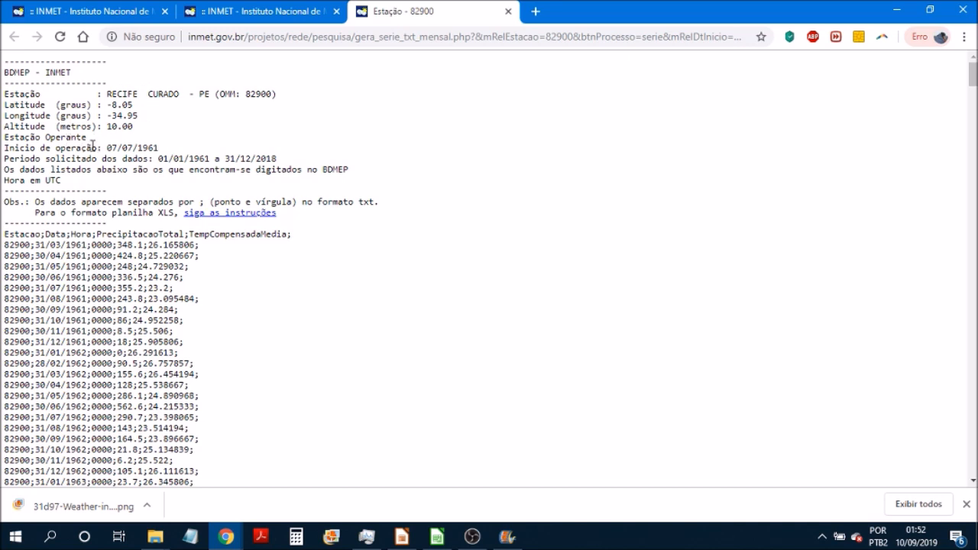
{"action": "left_click_drag", "start_coordinate": [108, 147], "coordinate": [160, 150]}
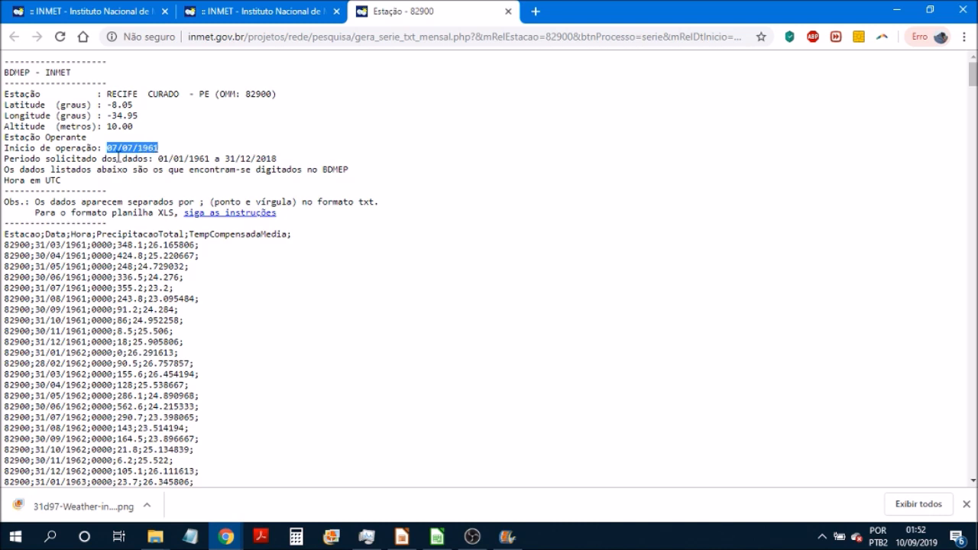
{"action": "left_click_drag", "start_coordinate": [54, 201], "coordinate": [292, 221]}
{"action": "left_click", "coordinate": [233, 226]}
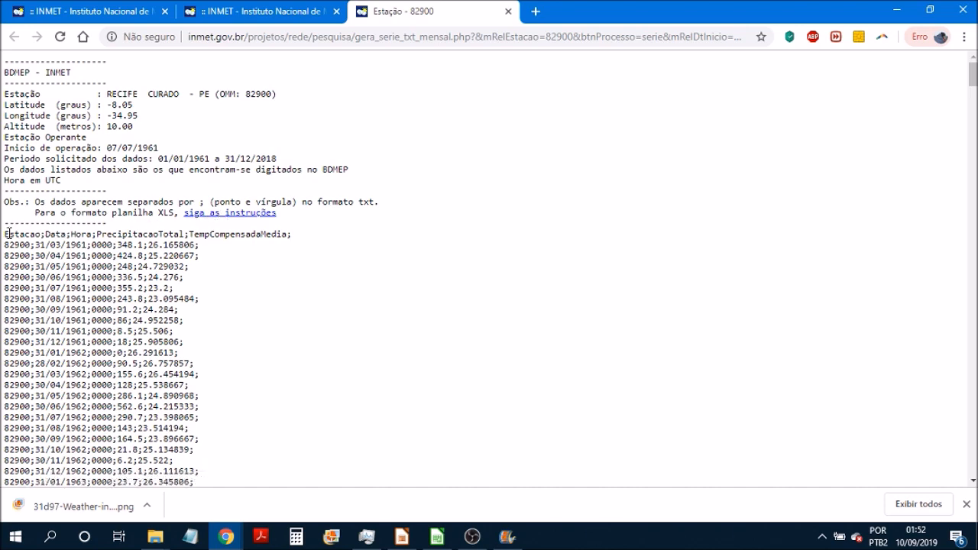
Examine the monthly records and their column headings, focusing on the station code and date fields
{"action": "scroll", "coordinate": [108, 246], "scroll_direction": "down", "scroll_amount": 11}
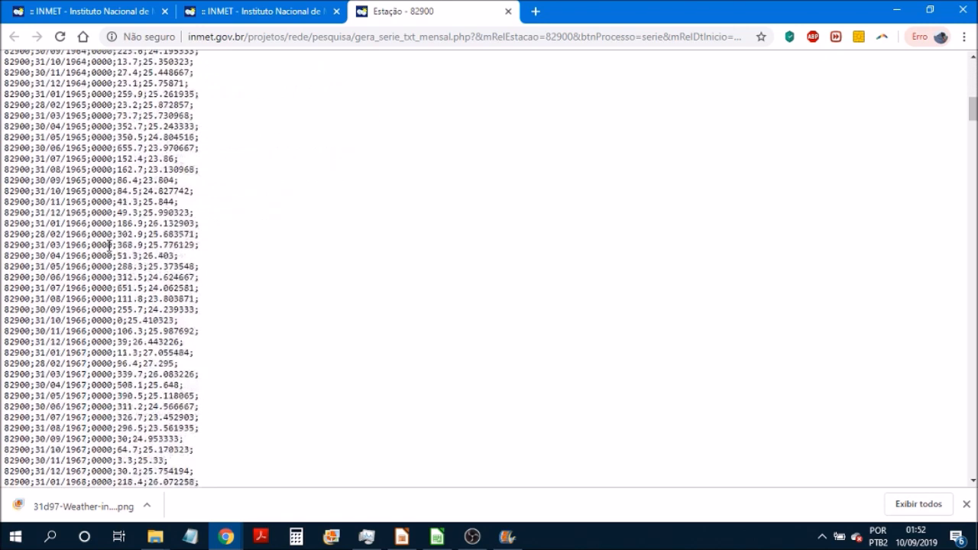
{"action": "scroll", "coordinate": [108, 246], "scroll_direction": "up", "scroll_amount": 12}
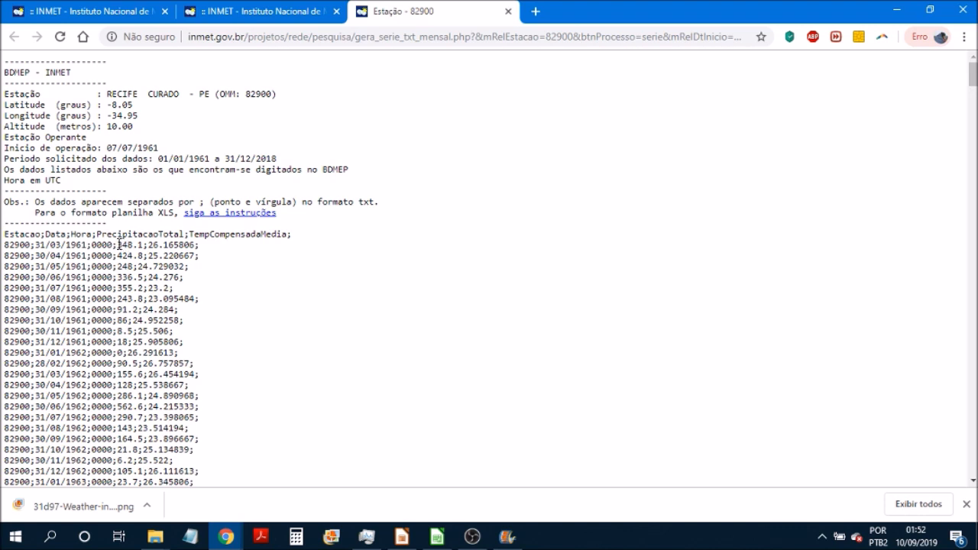
{"action": "double_click", "coordinate": [9, 234]}
{"action": "left_click_drag", "start_coordinate": [4, 244], "coordinate": [46, 235]}
{"action": "left_click", "coordinate": [48, 235]}
{"action": "left_click_drag", "start_coordinate": [37, 245], "coordinate": [87, 255]}
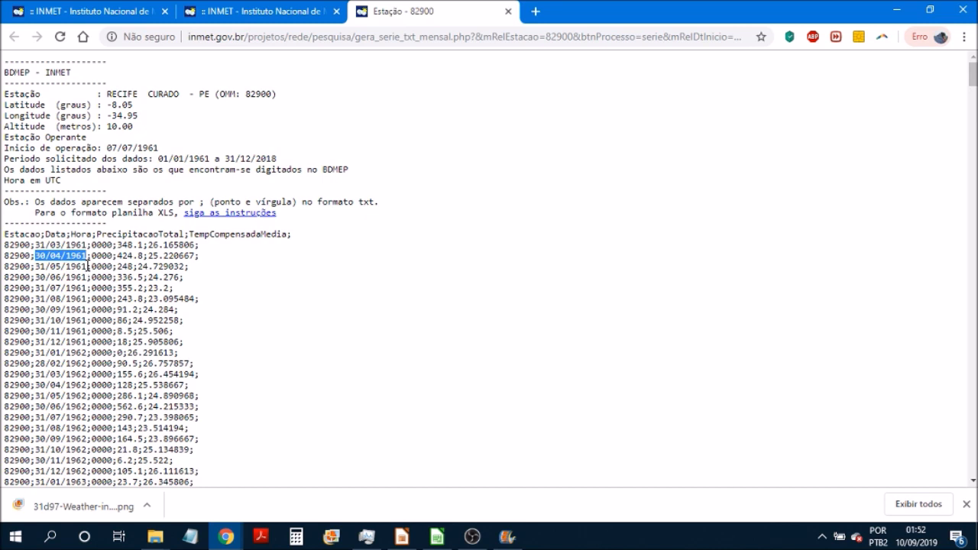
Examine the PrecipitacaoTotal and TempCompensadaMedia columns and their corresponding values in the first monthly records
{"action": "left_click_drag", "start_coordinate": [72, 234], "coordinate": [181, 234]}
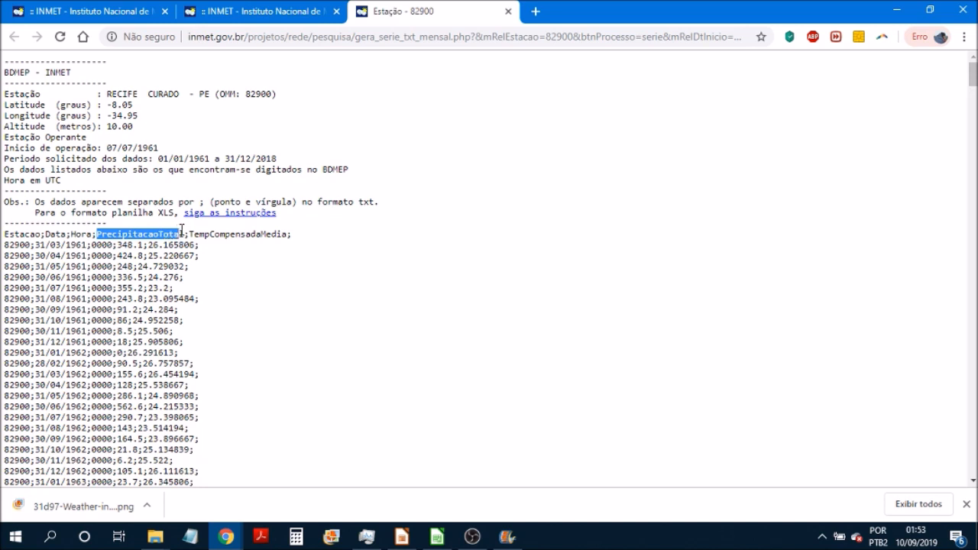
{"action": "left_click_drag", "start_coordinate": [117, 245], "coordinate": [139, 245]}
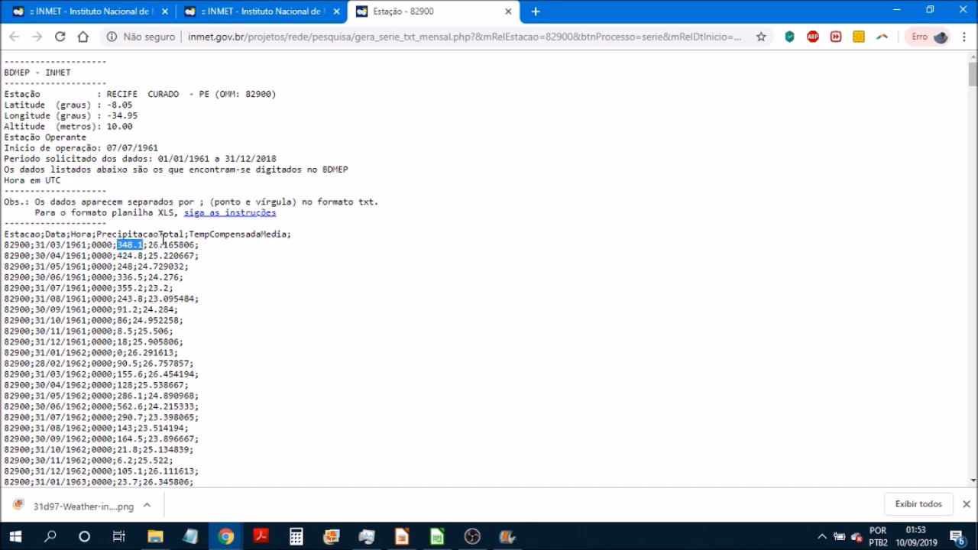
{"action": "left_click_drag", "start_coordinate": [187, 233], "coordinate": [284, 237]}
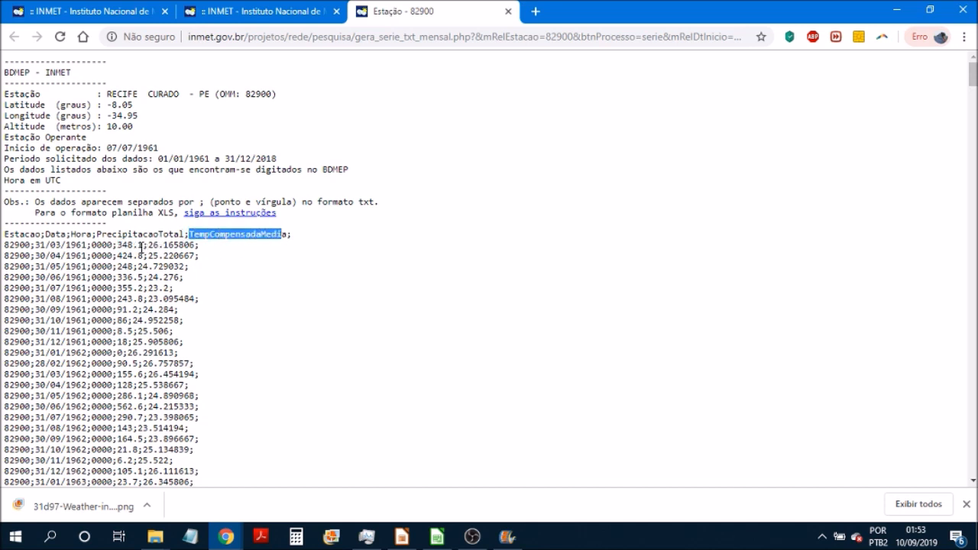
{"action": "left_click_drag", "start_coordinate": [148, 245], "coordinate": [170, 244]}
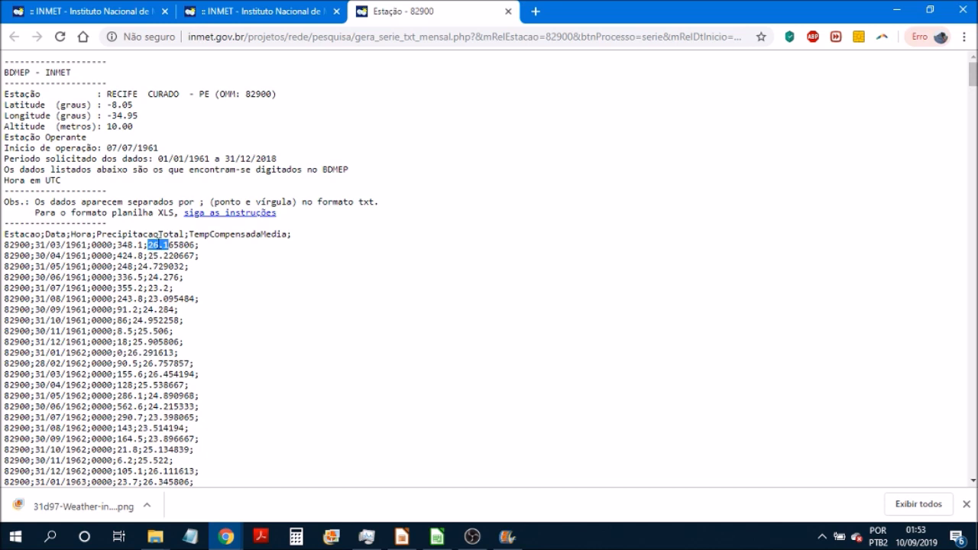
{"action": "left_click", "coordinate": [168, 244]}
{"action": "mouse_move", "coordinate": [148, 244]}
{"action": "left_mouse_down"}
{"action": "mouse_move", "coordinate": [163, 241]}
{"action": "mouse_move", "coordinate": [163, 255]}
{"action": "left_mouse_up"}
{"action": "left_click", "coordinate": [223, 287]}
{"action": "mouse_move", "coordinate": [971, 74]}
{"action": "left_mouse_down"}
{"action": "mouse_move", "coordinate": [940, 285]}
{"action": "mouse_move", "coordinate": [936, 455]}
{"action": "mouse_move", "coordinate": [954, 413]}
{"action": "mouse_move", "coordinate": [969, 57]}
{"action": "left_mouse_up"}
Read the instructions for viewing the data in a spreadsheet, from saving the text file to opening it, and close them
{"action": "left_click", "coordinate": [227, 215]}
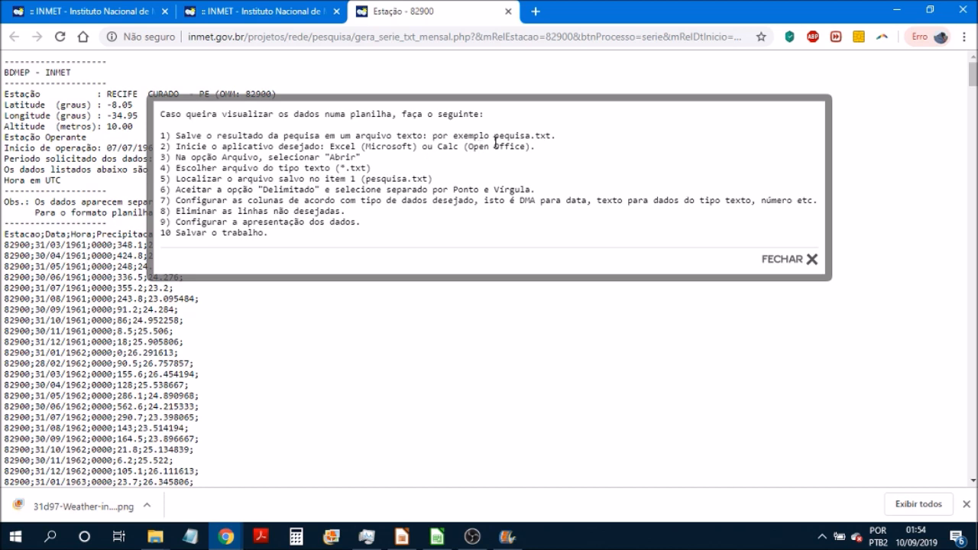
{"action": "left_click_drag", "start_coordinate": [493, 136], "coordinate": [558, 136]}
{"action": "left_click", "coordinate": [507, 147]}
{"action": "left_click_drag", "start_coordinate": [221, 146], "coordinate": [362, 145]}
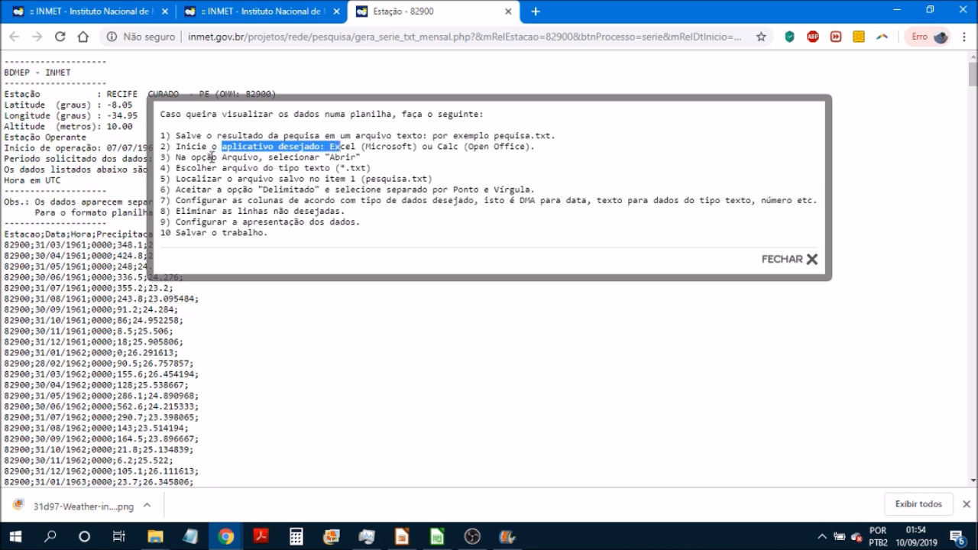
{"action": "left_click", "coordinate": [206, 159]}
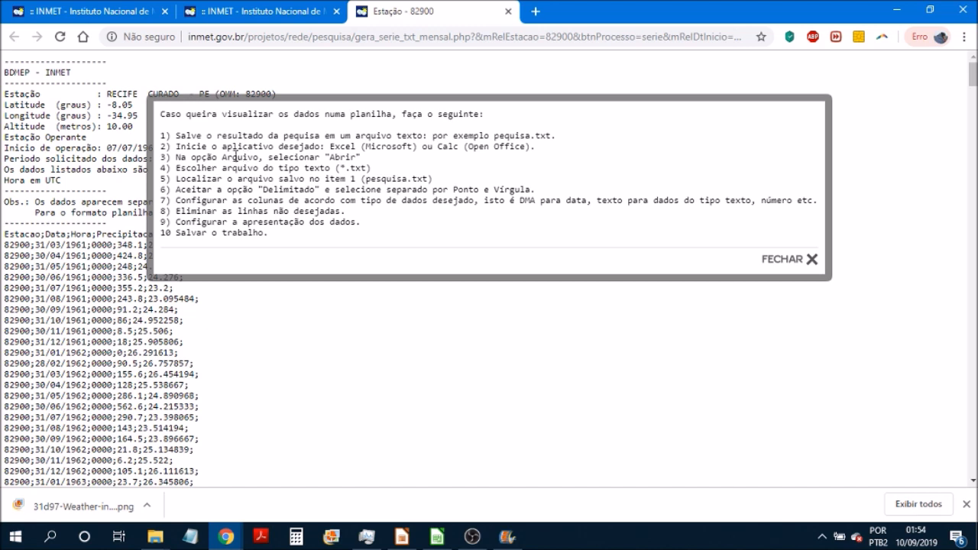
{"action": "double_click", "coordinate": [236, 158]}
{"action": "left_click_drag", "start_coordinate": [316, 158], "coordinate": [351, 158]}
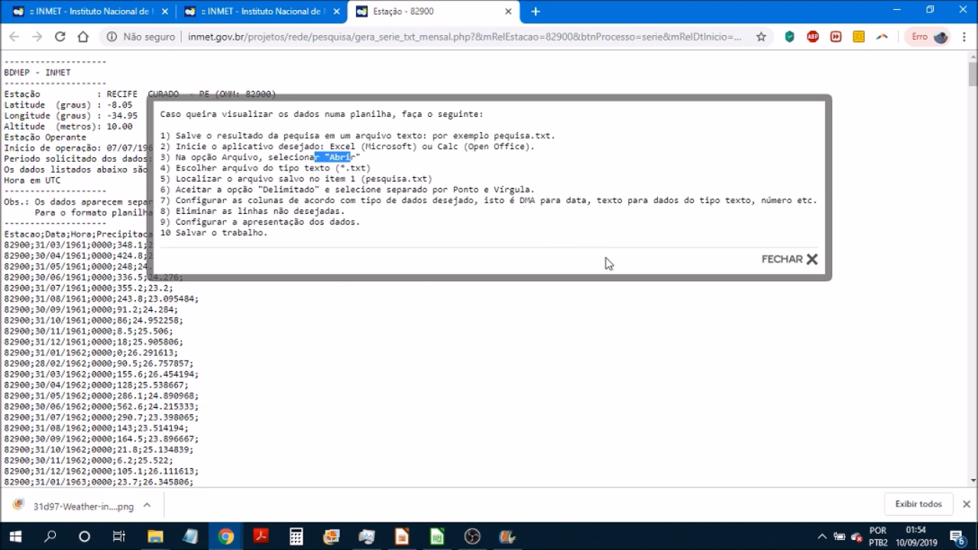
{"action": "left_click", "coordinate": [796, 264]}
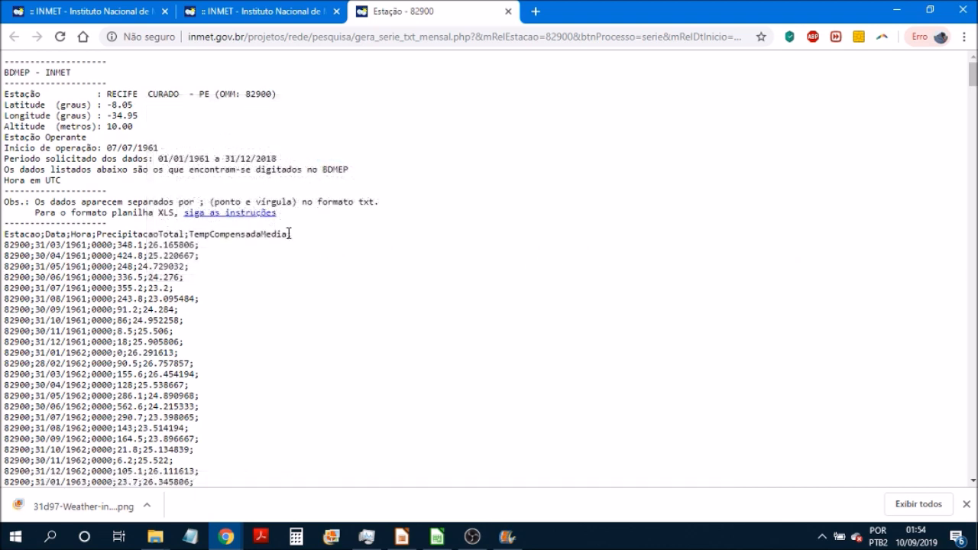
Search the computer for the "bloco de notas" application and dismiss the search
{"action": "scroll", "coordinate": [267, 238], "scroll_direction": "down", "scroll_amount": 2}
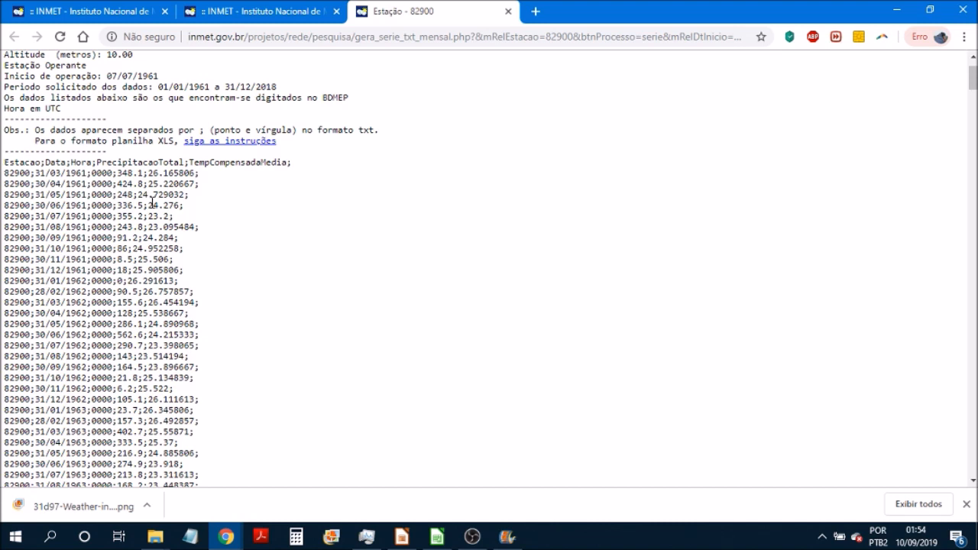
{"action": "left_click", "coordinate": [189, 539]}
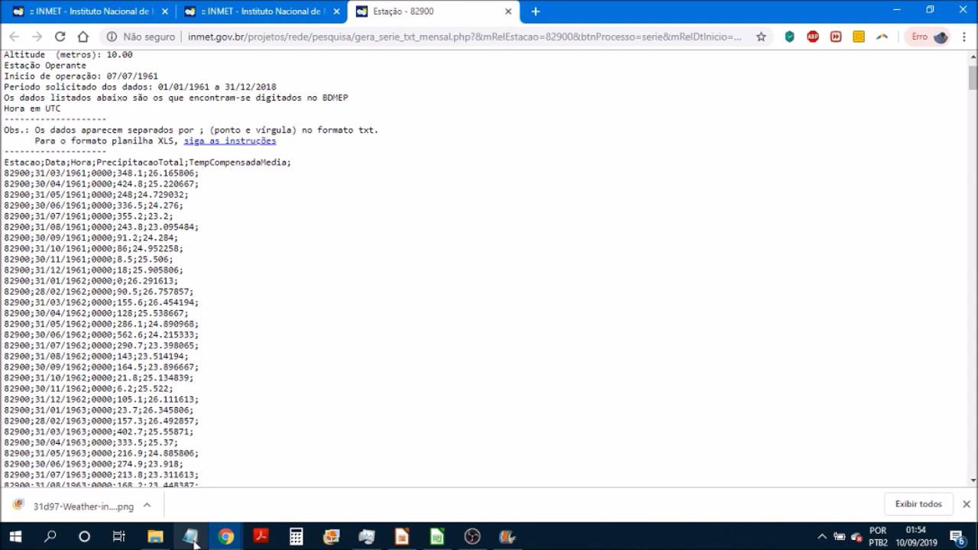
{"action": "left_click", "coordinate": [50, 539]}
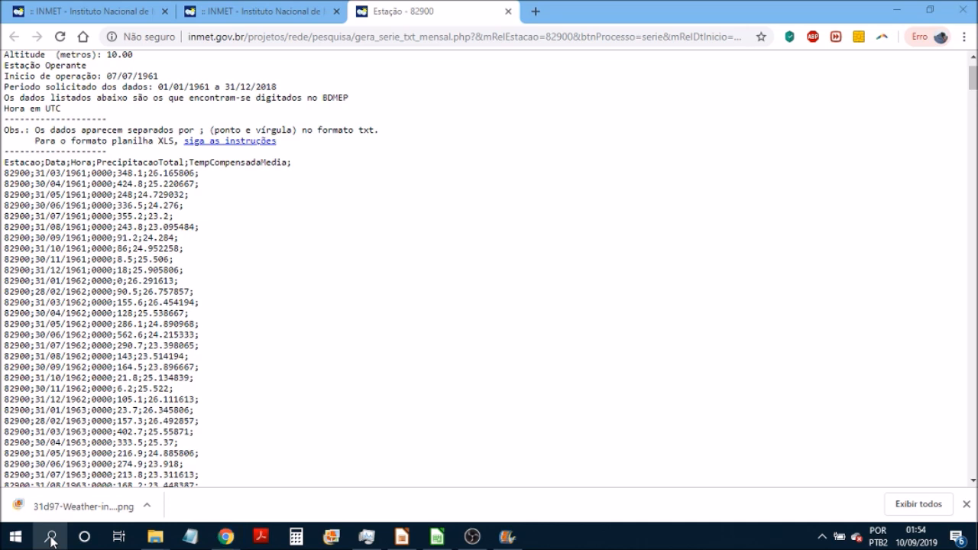
{"action": "left_click", "coordinate": [50, 539]}
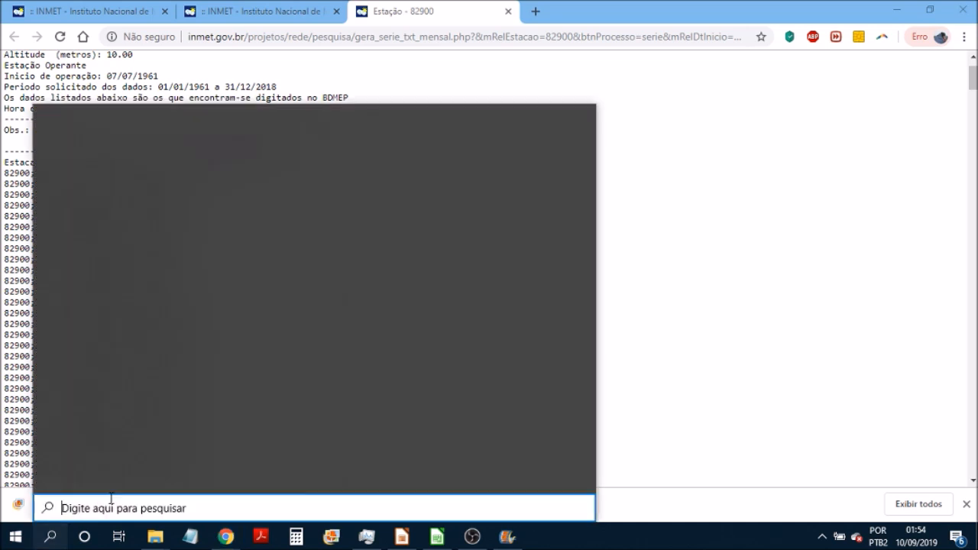
{"action": "type", "text": "bloco"}
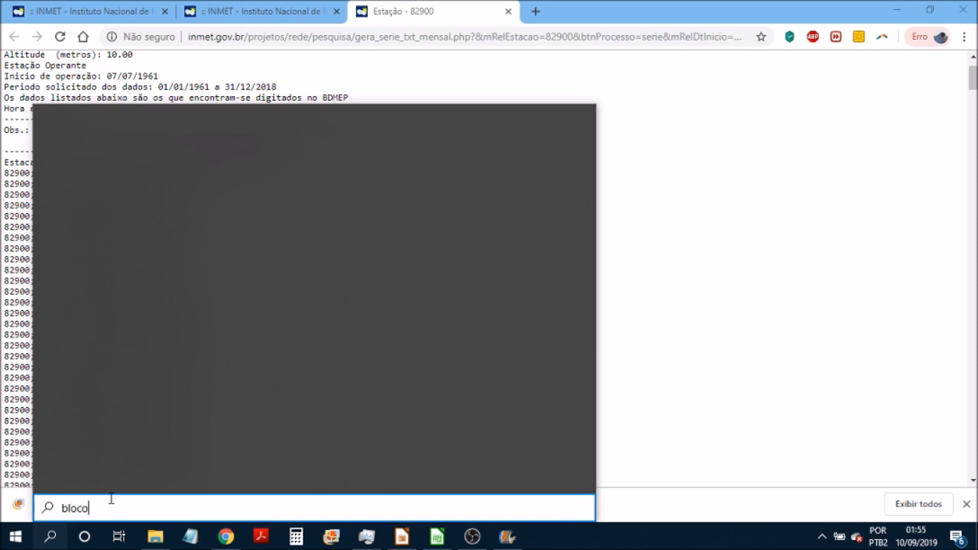
{"action": "type", "text": " de notas"}
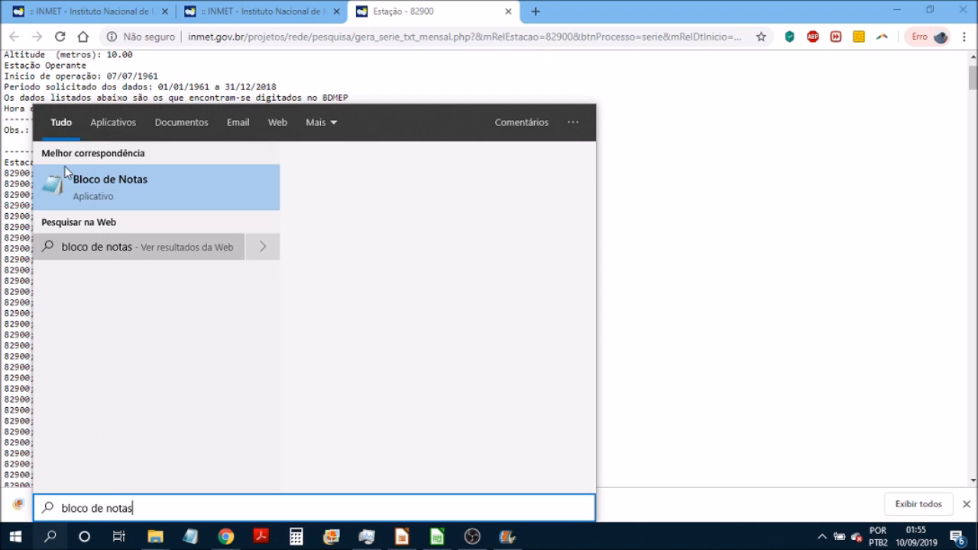
{"action": "left_click", "coordinate": [786, 272]}
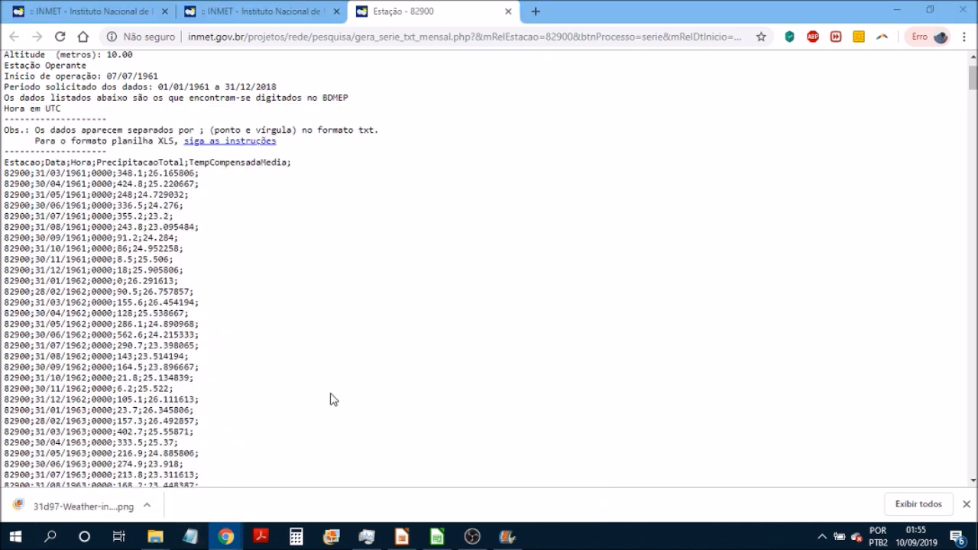
{"action": "left_click", "coordinate": [342, 308]}
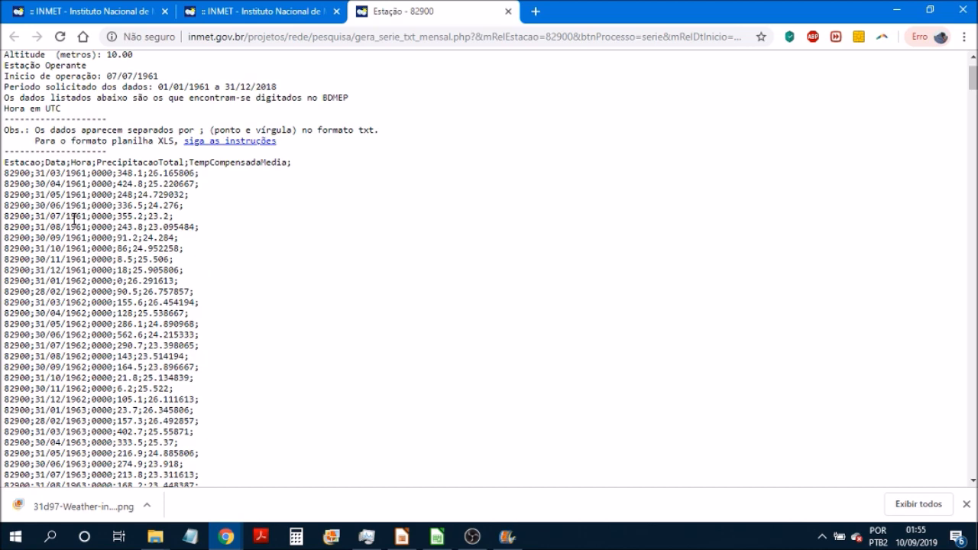
Copy all station data from the column-heading row through the 31/12/2018 record into a blank Bloco de Notas document
{"action": "left_click_drag", "start_coordinate": [6, 162], "coordinate": [221, 489]}
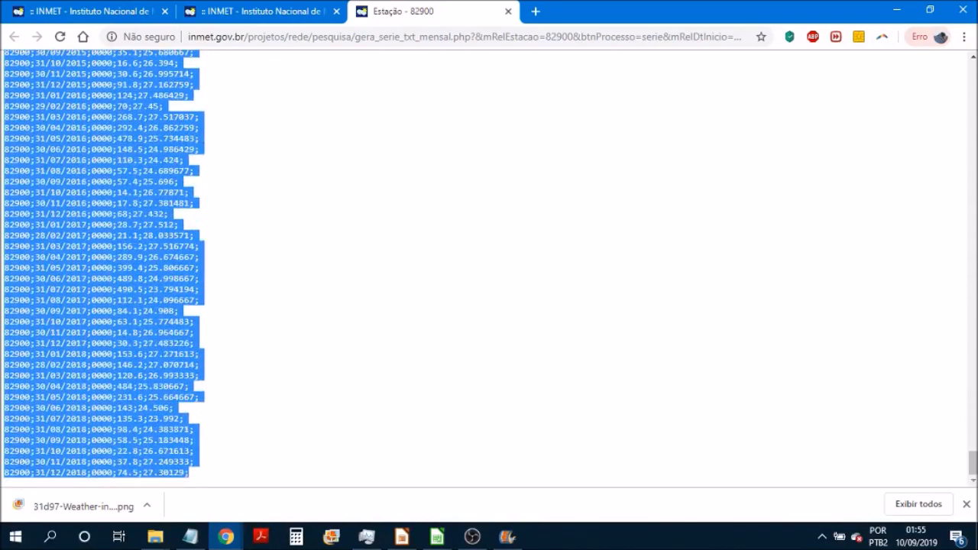
{"action": "right_click", "coordinate": [111, 258]}
{"action": "left_click", "coordinate": [138, 265]}
{"action": "left_click", "coordinate": [191, 537]}
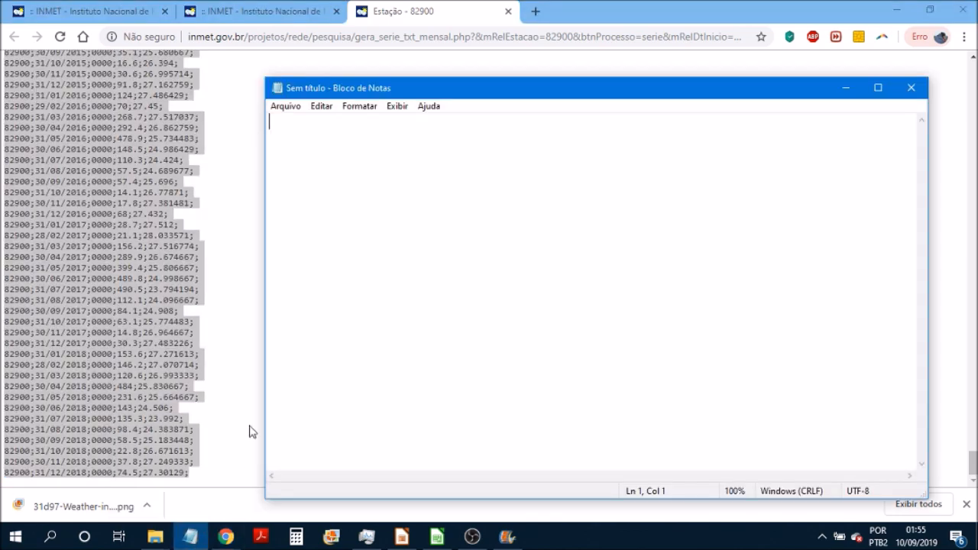
{"action": "left_click_drag", "start_coordinate": [403, 90], "coordinate": [342, 94]}
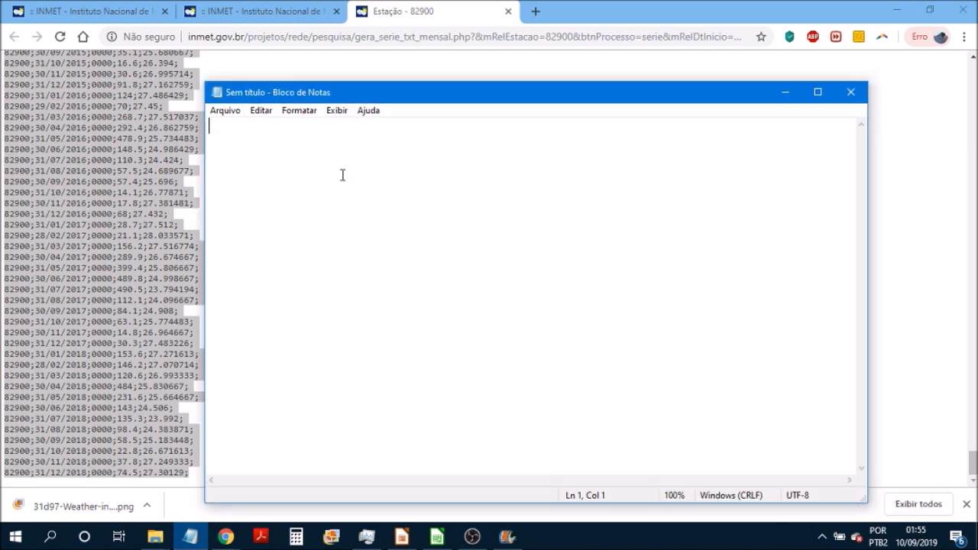
{"action": "key", "text": "ctrl+v"}
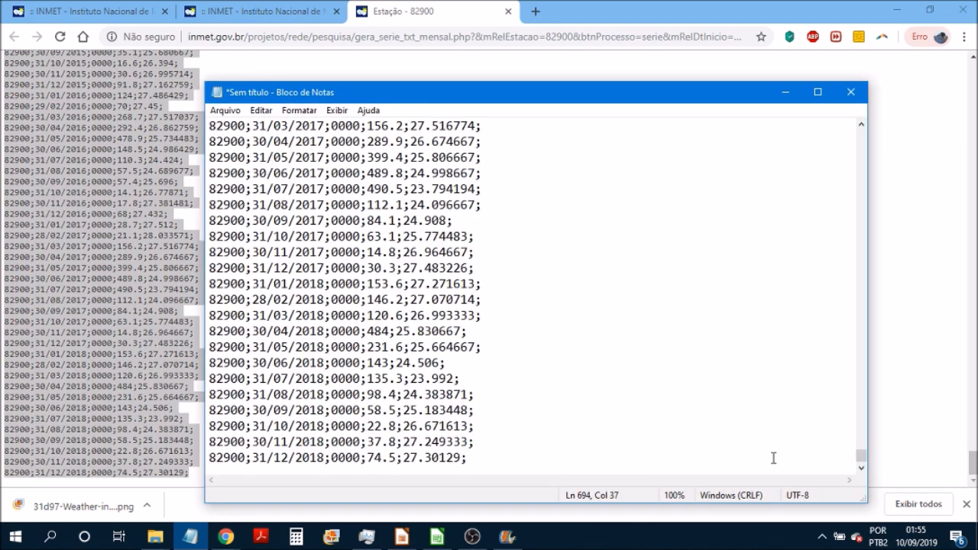
{"action": "left_click_drag", "start_coordinate": [861, 456], "coordinate": [860, 131]}
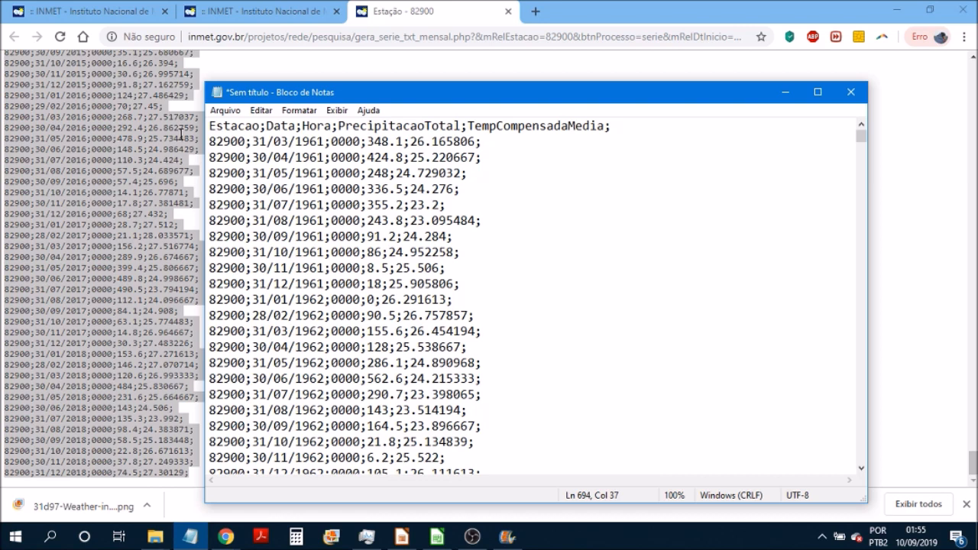
Save the text document as dados_recife in the Fundamentos_climatologia folder
{"action": "left_click", "coordinate": [225, 110]}
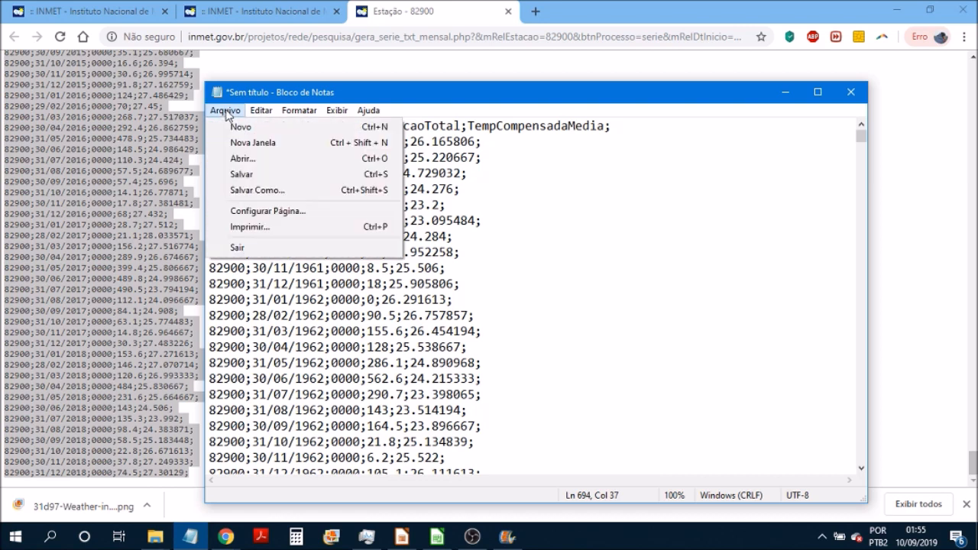
{"action": "left_click", "coordinate": [281, 192]}
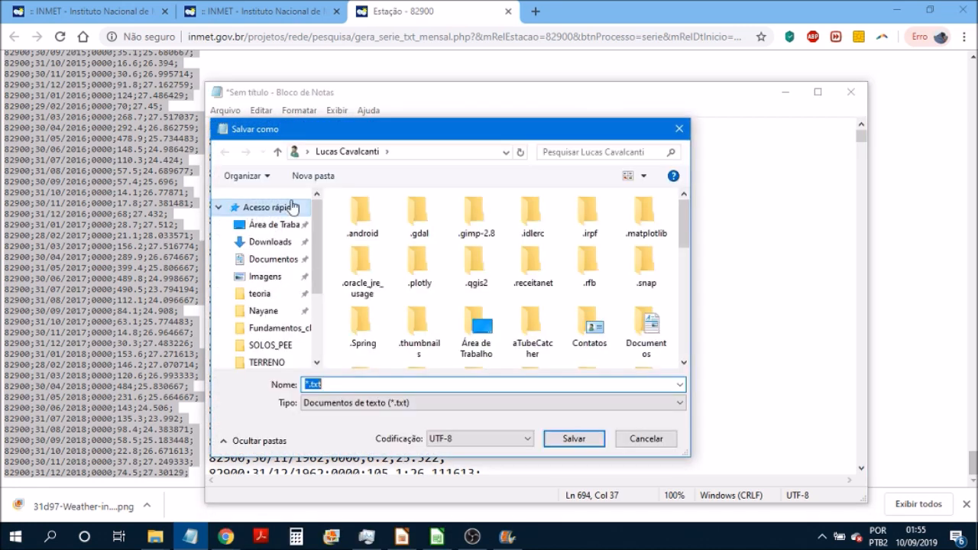
{"action": "left_click", "coordinate": [282, 330]}
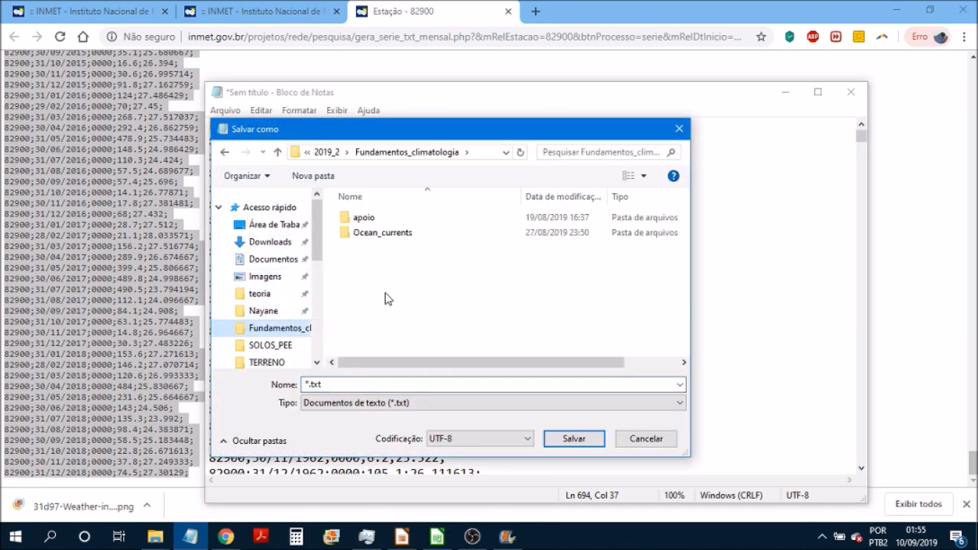
{"action": "left_click", "coordinate": [338, 382]}
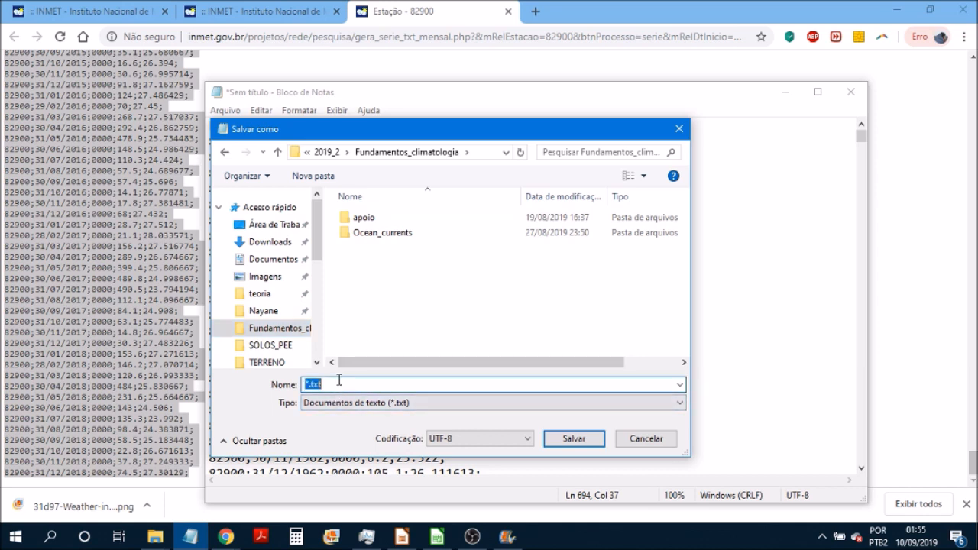
{"action": "type", "text": "dado"}
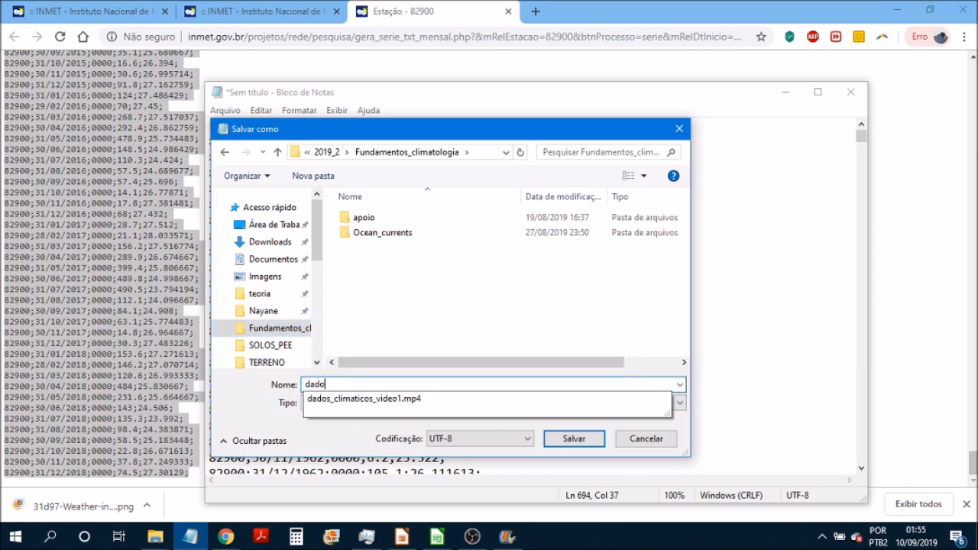
{"action": "type", "text": "s_recife"}
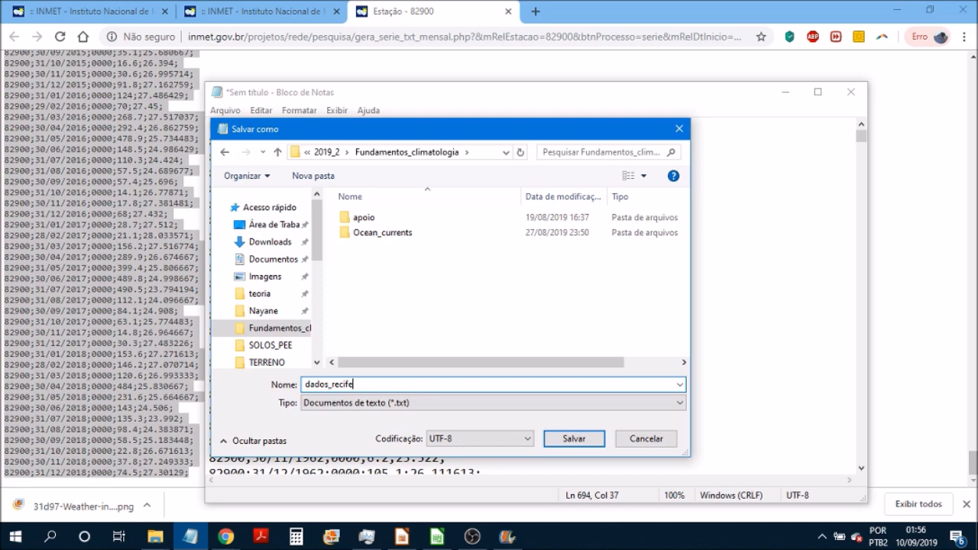
{"action": "key", "text": "Return"}
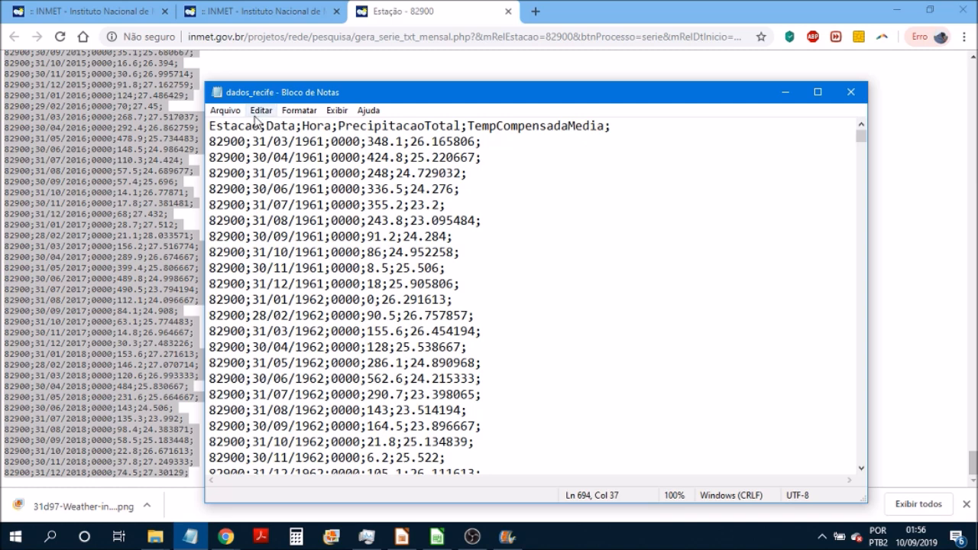
Switch to LibreOffice Calc and open the dados_recife text file from the Fundamentos_climatologia folder to reach its import settings
{"action": "left_click", "coordinate": [437, 539]}
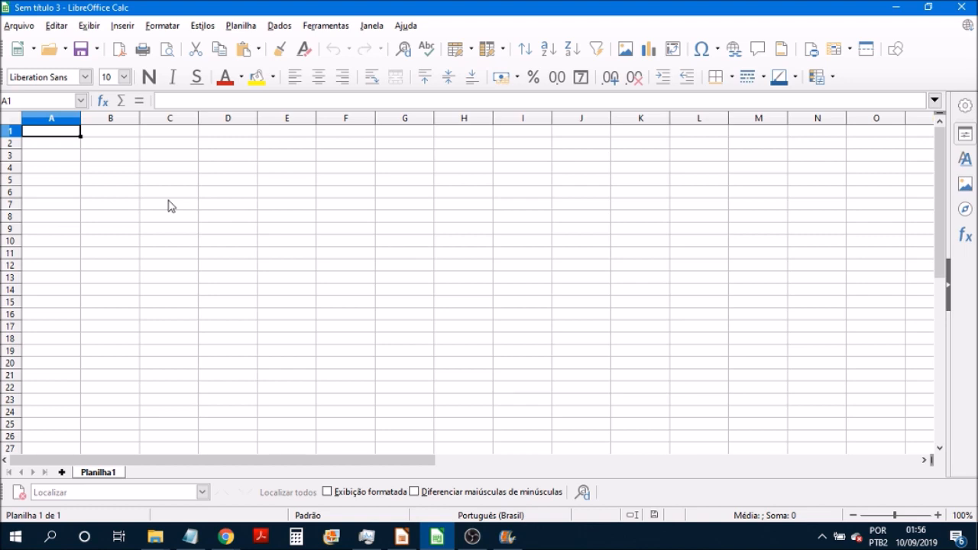
{"action": "left_click", "coordinate": [29, 29]}
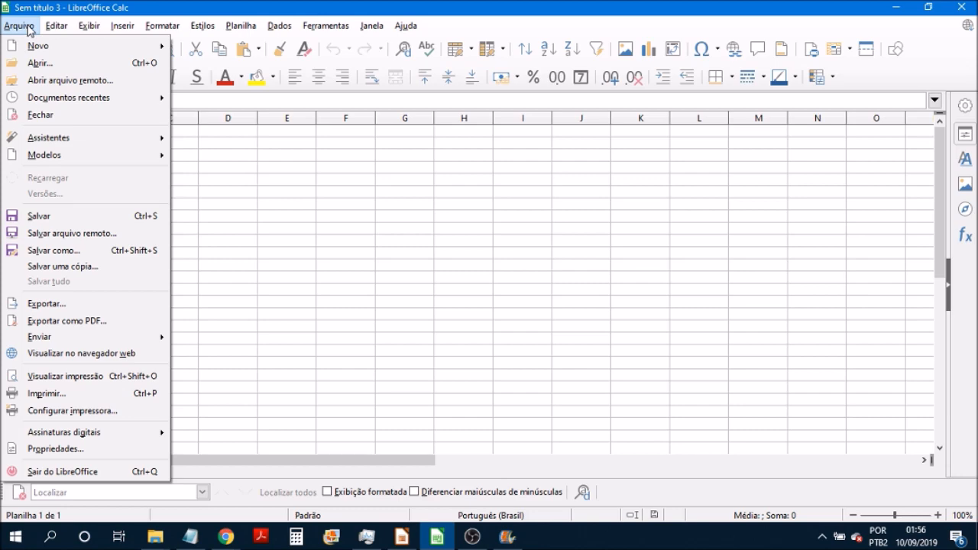
{"action": "left_click", "coordinate": [41, 63]}
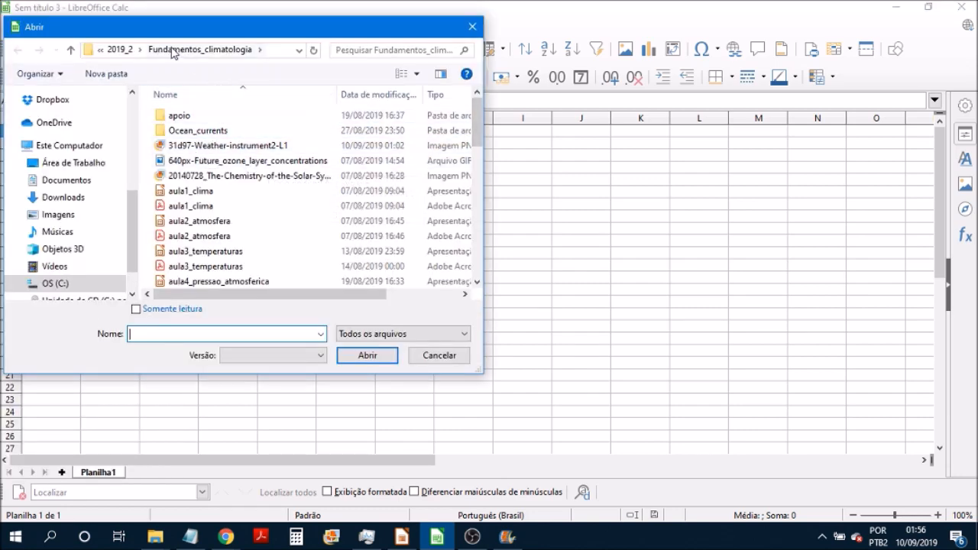
{"action": "left_click_drag", "start_coordinate": [476, 114], "coordinate": [377, 200]}
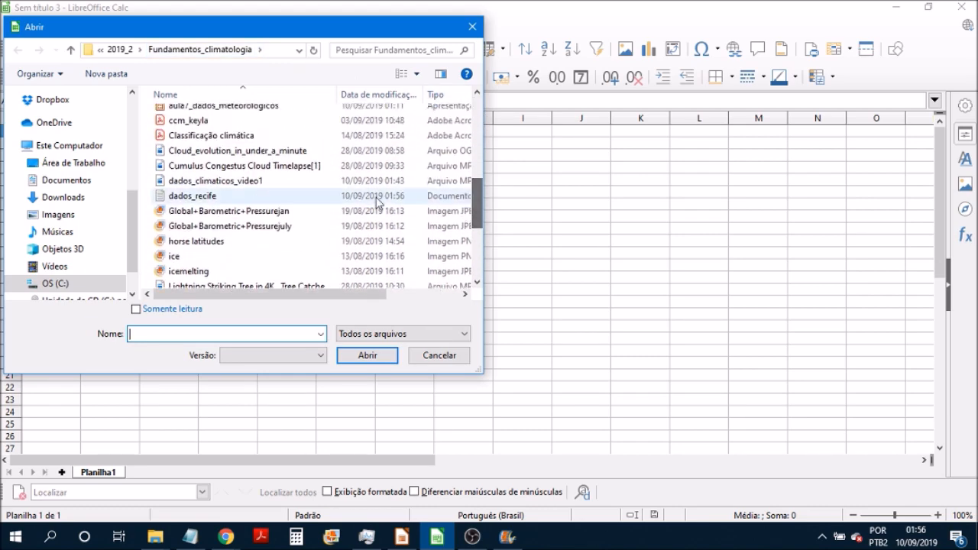
{"action": "left_click", "coordinate": [238, 201]}
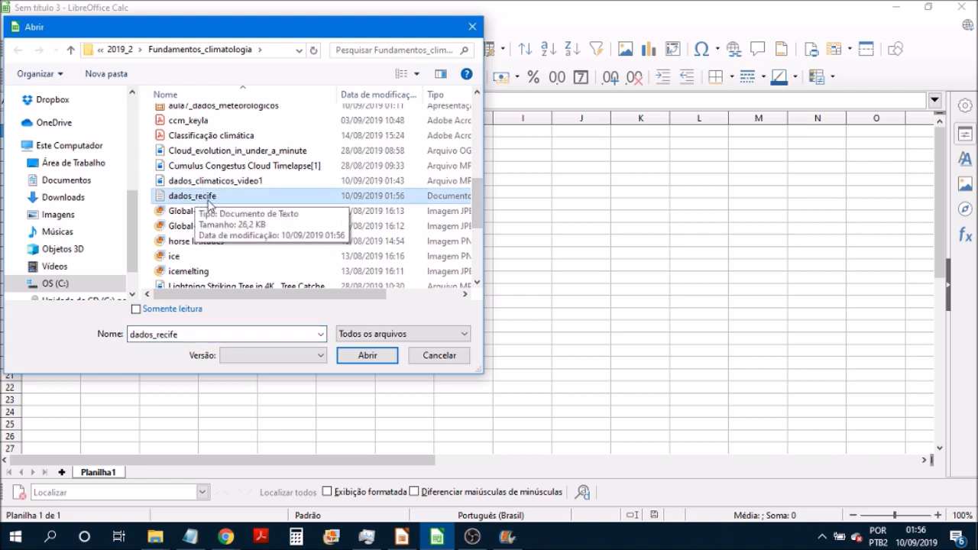
{"action": "left_click", "coordinate": [367, 356]}
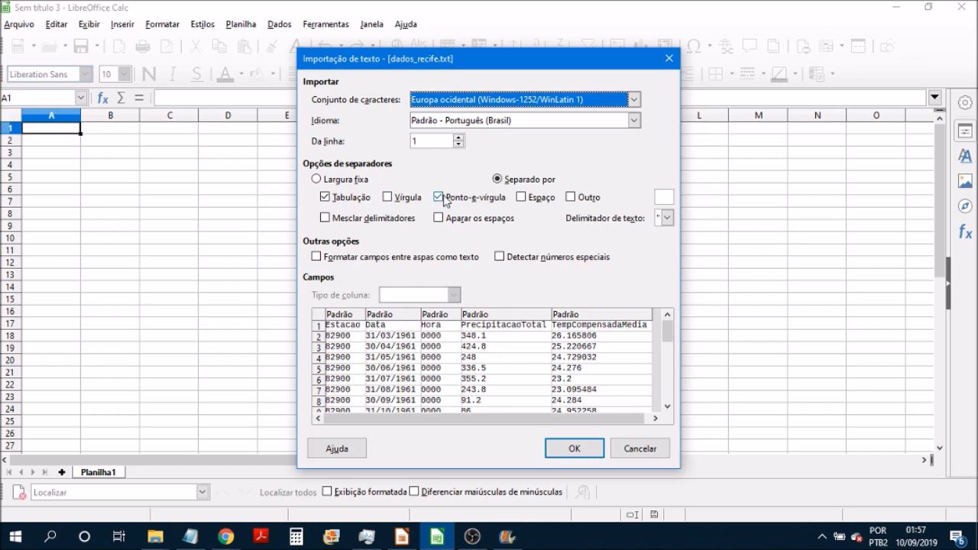
Import the dados_recife text using only the semicolon (Ponto-e-vírgula) as separator, with tab separation turned off
{"action": "left_click", "coordinate": [325, 197]}
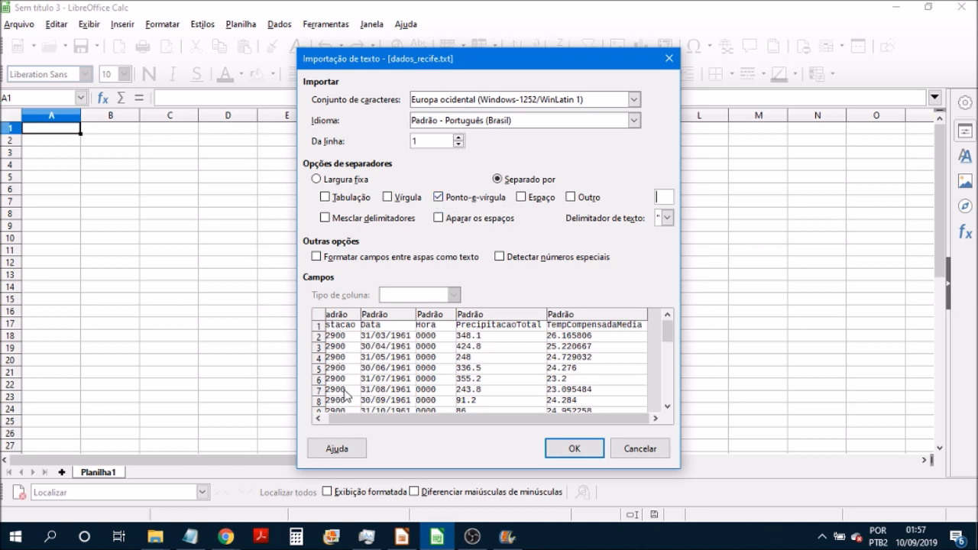
{"action": "left_click_drag", "start_coordinate": [359, 418], "coordinate": [340, 430]}
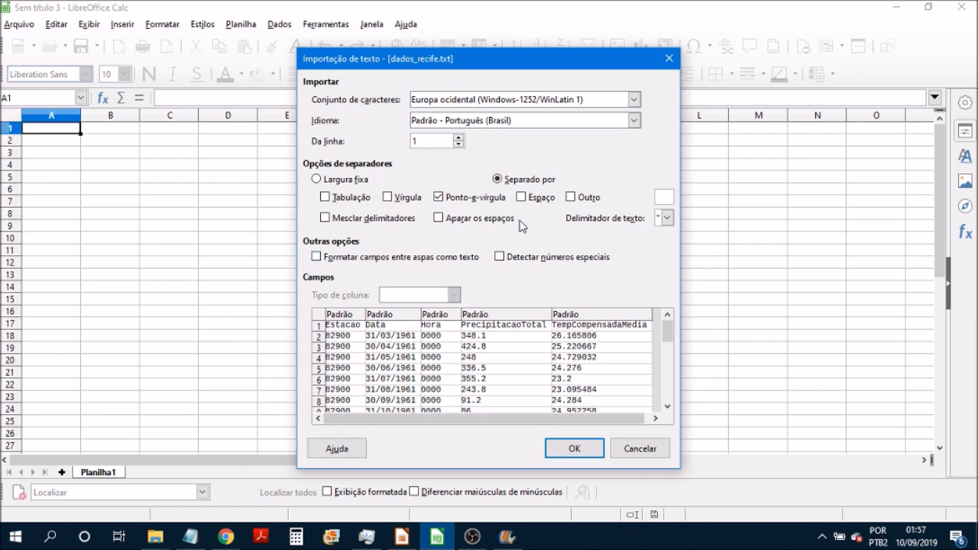
{"action": "left_click", "coordinate": [571, 450]}
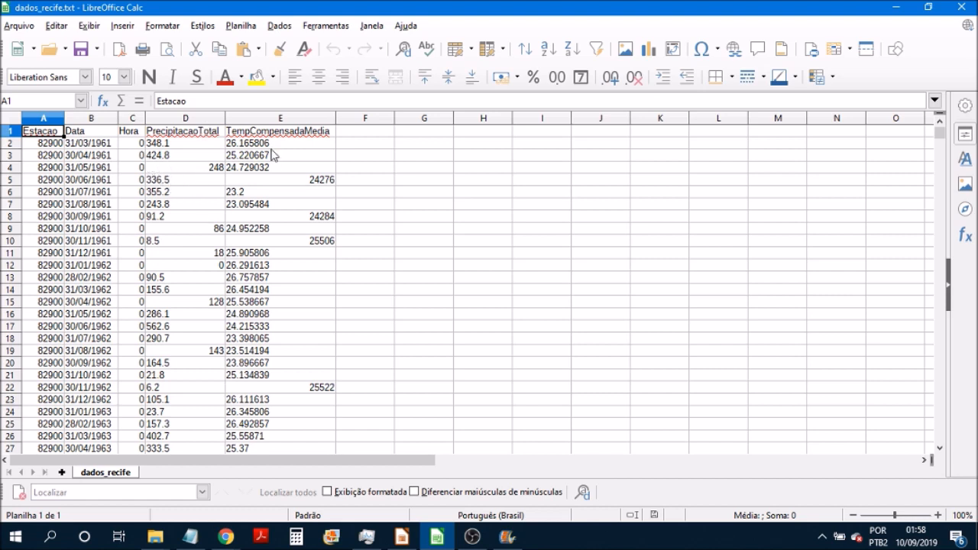
Center the contents of all cells in the dados_recife sheet horizontally
{"action": "left_click", "coordinate": [11, 116]}
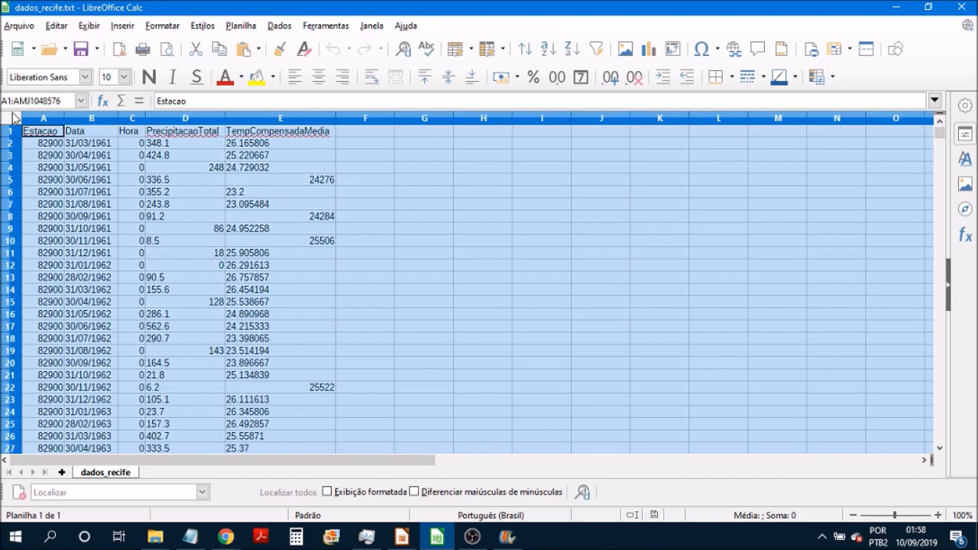
{"action": "left_click", "coordinate": [317, 77]}
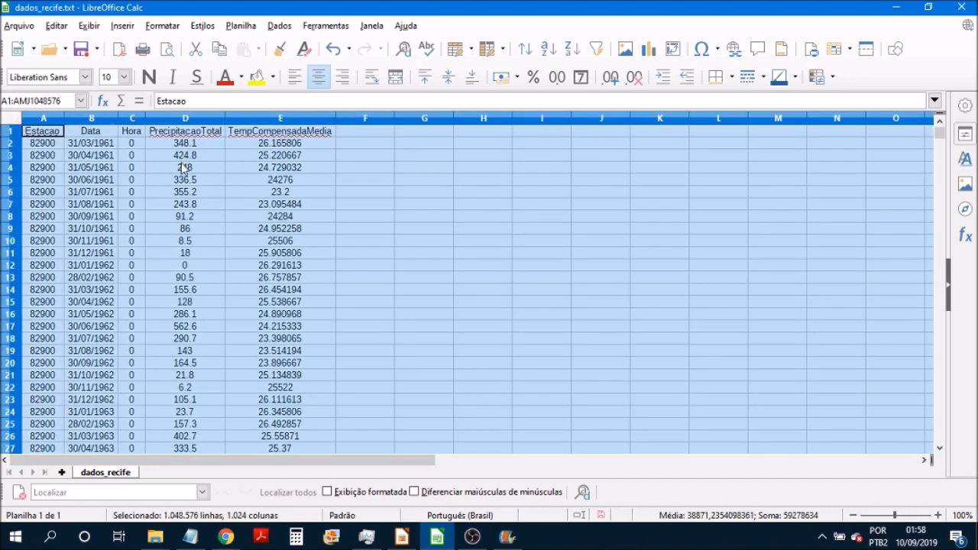
{"action": "left_click", "coordinate": [209, 160]}
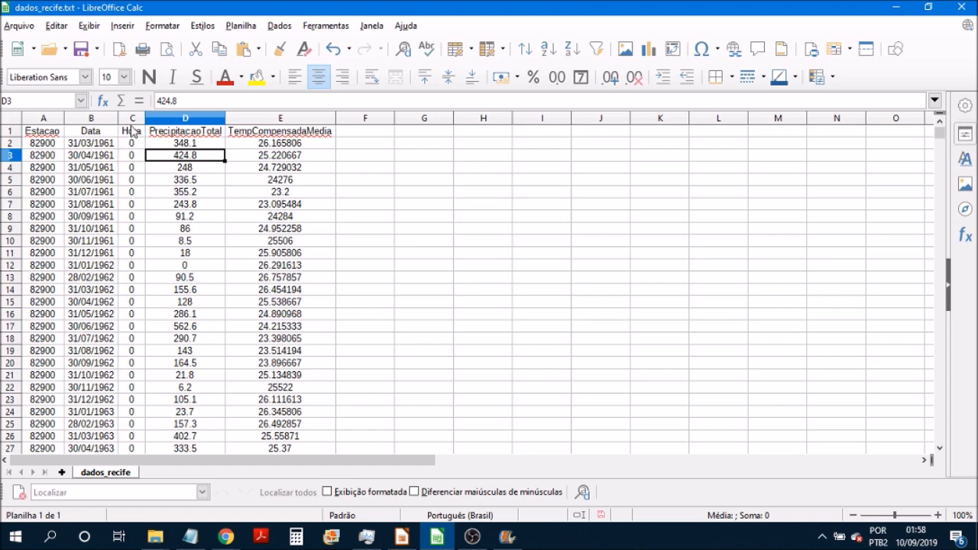
Delete the Hora column from the sheet
{"action": "left_click", "coordinate": [134, 118]}
{"action": "right_click", "coordinate": [136, 121]}
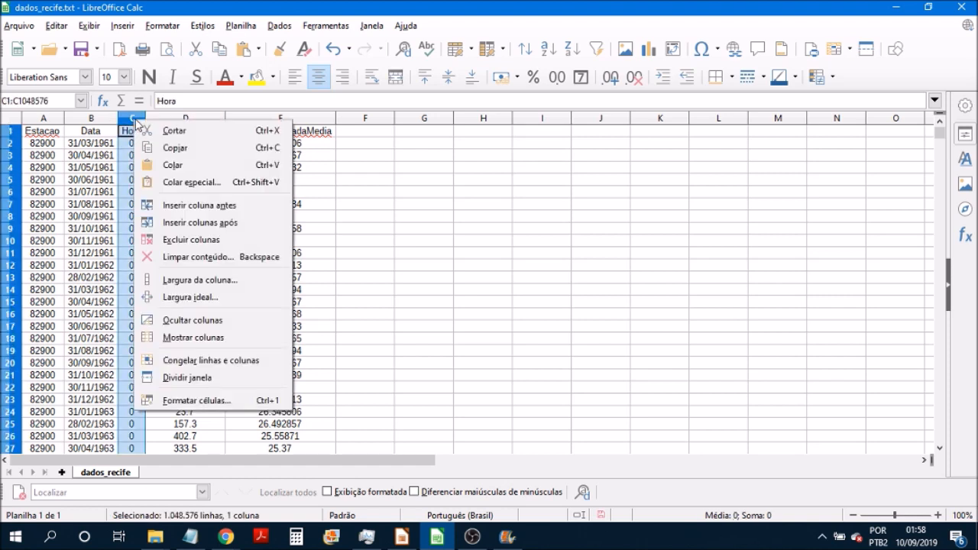
{"action": "left_click", "coordinate": [198, 243]}
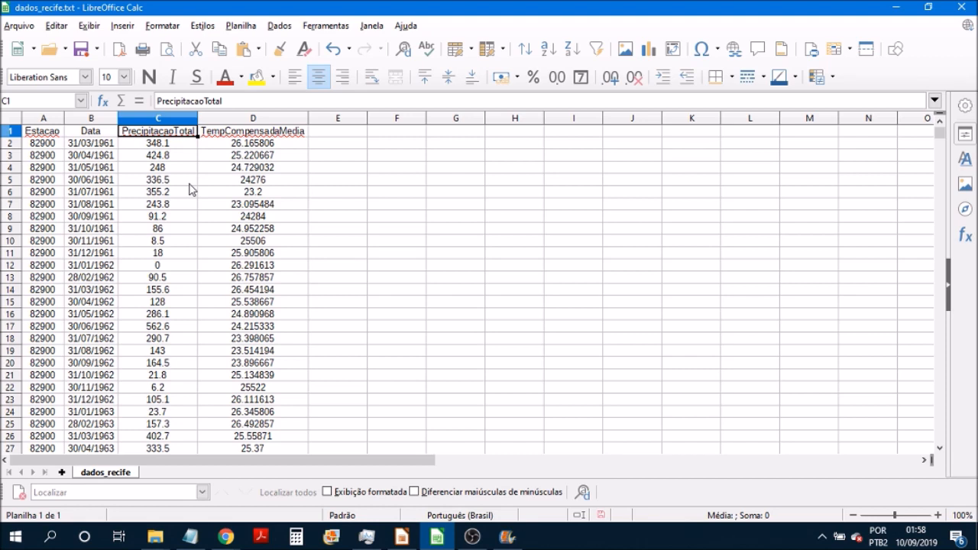
Save the spreadsheet in ODF format (Planilha ODF) as dados_recife in the Fundamentos_climatologia folder
{"action": "left_click", "coordinate": [80, 50]}
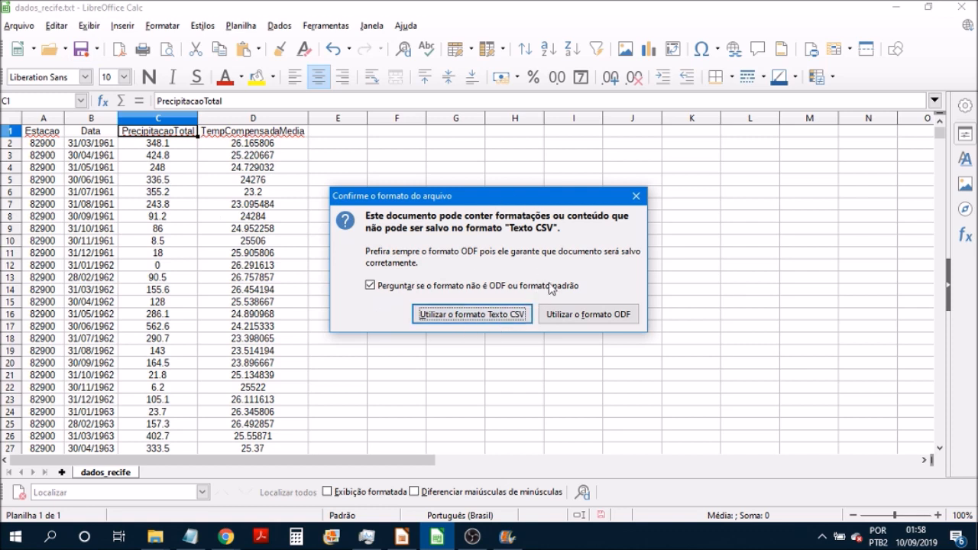
{"action": "left_click", "coordinate": [600, 317]}
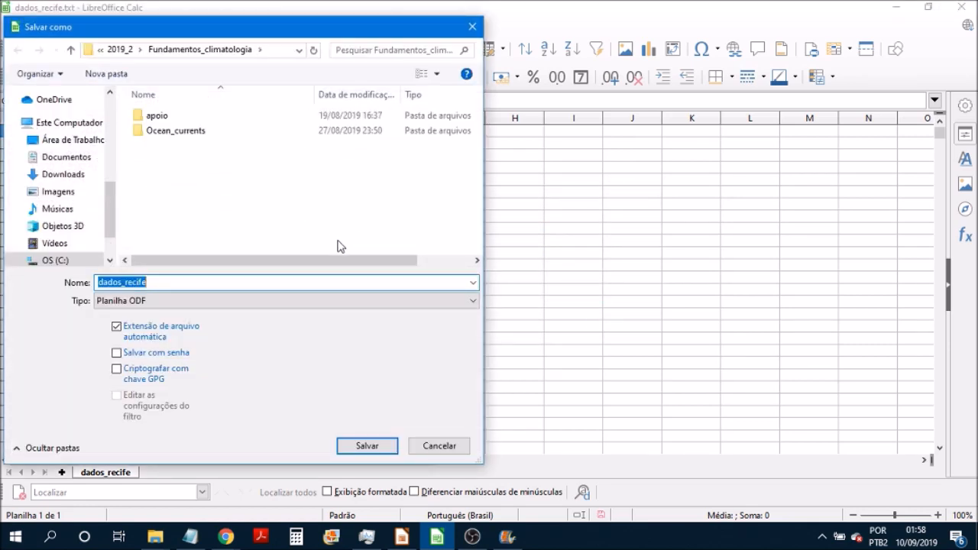
{"action": "left_click", "coordinate": [367, 443]}
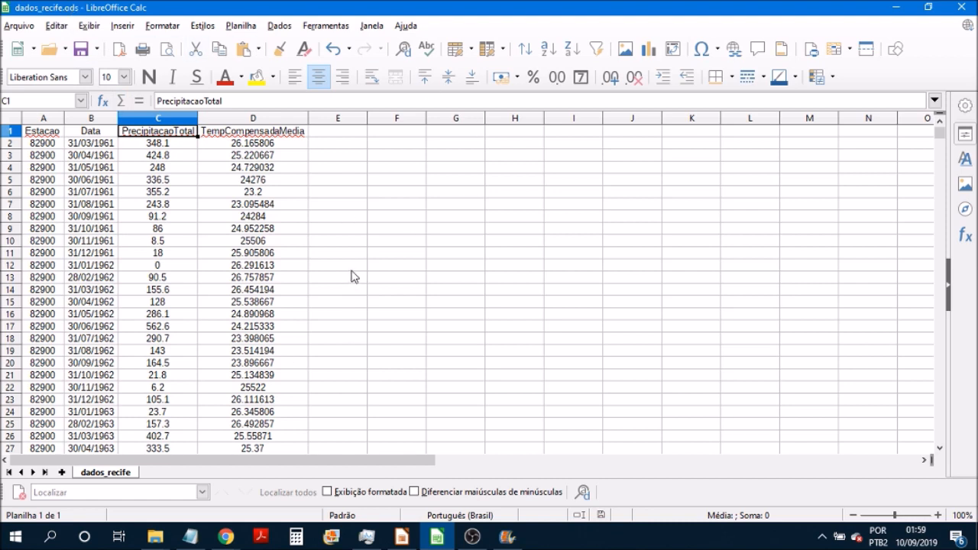
{"action": "scroll", "coordinate": [215, 186], "scroll_direction": "down", "scroll_amount": 2}
{"action": "scroll", "coordinate": [215, 188], "scroll_direction": "up", "scroll_amount": 2}
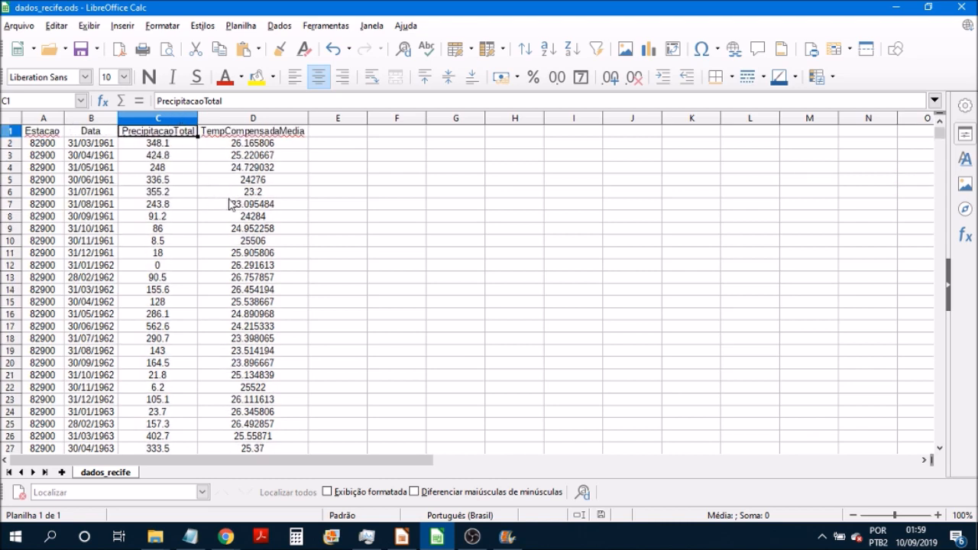